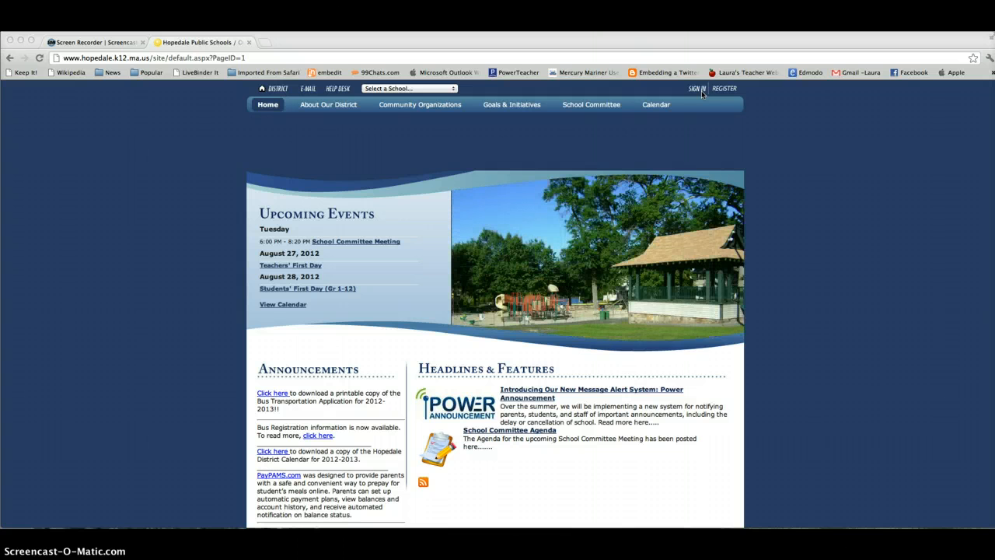
Step: Sign in to the district website with the account user name and password, and open Site Manager
click(701, 90)
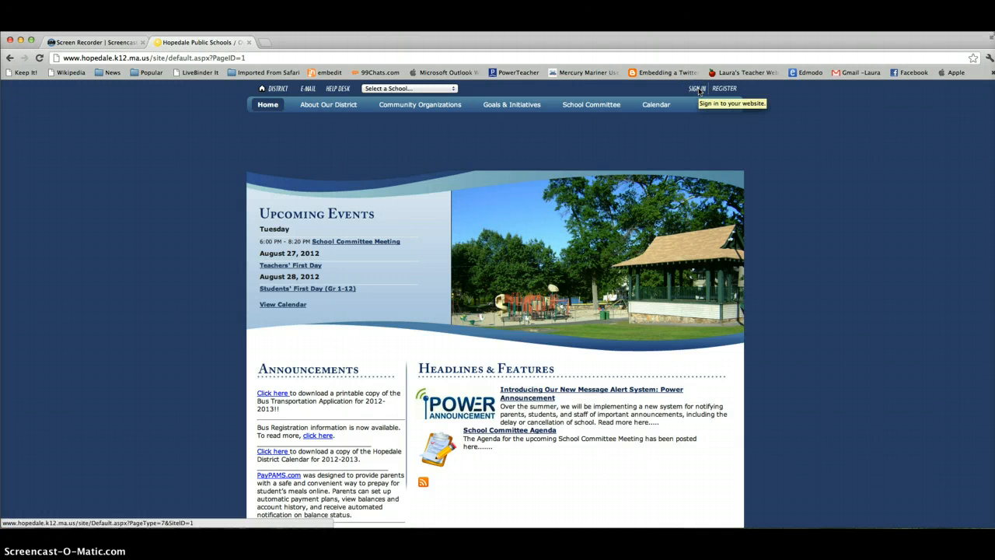
click(698, 90)
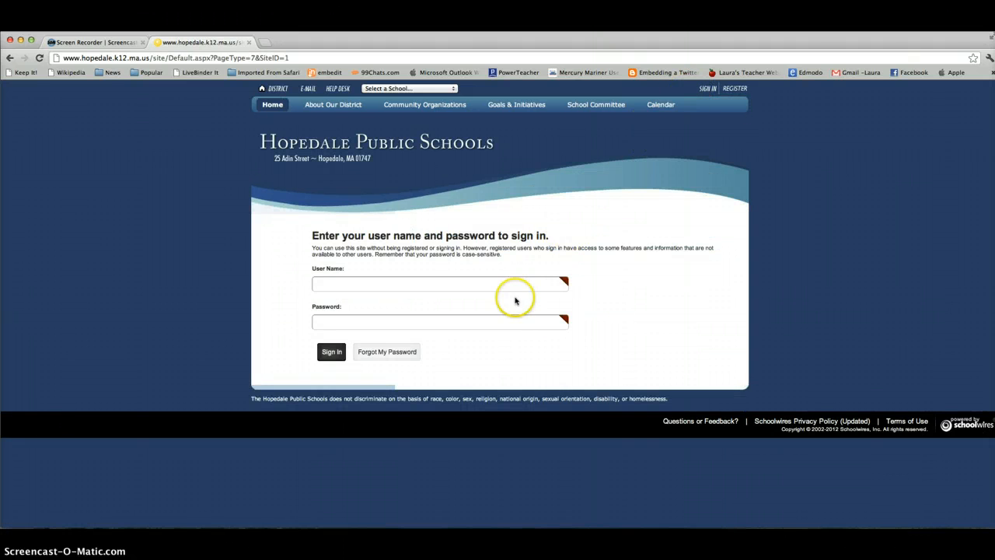
click(519, 285)
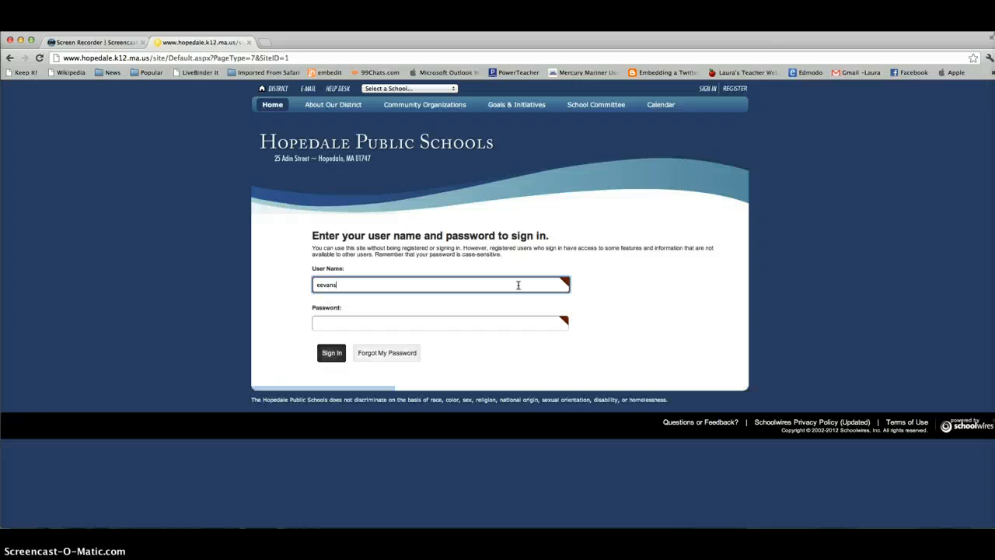
click(416, 321)
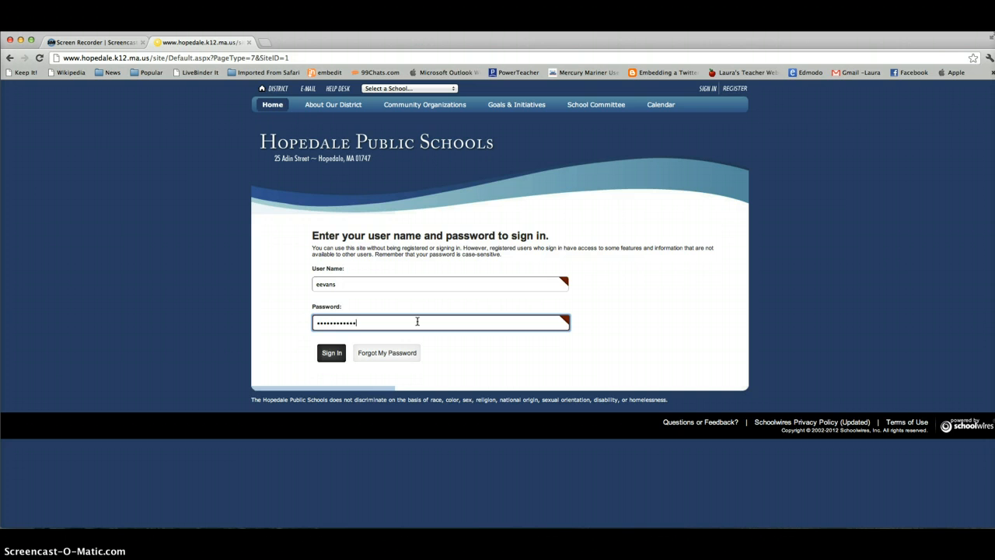
key(Return)
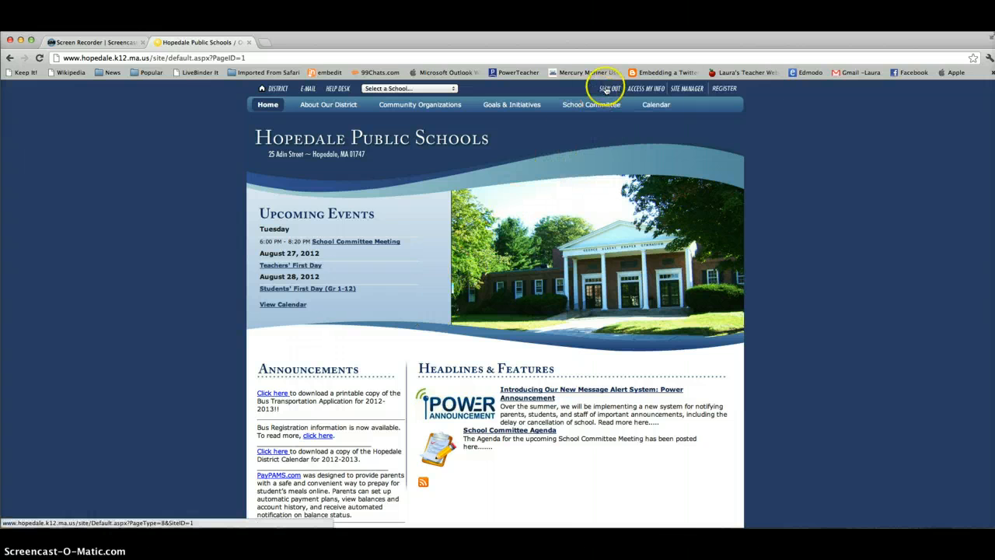
click(688, 88)
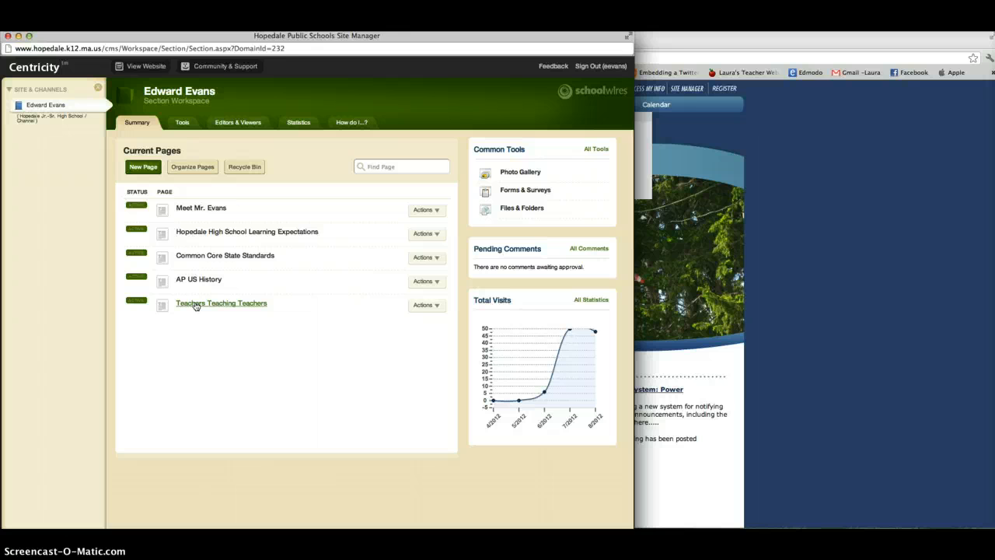
Step: Preview the section's website, viewing the Hopedale High School Learning Expectations and Common Core State Standards pages, and close the preview
click(143, 66)
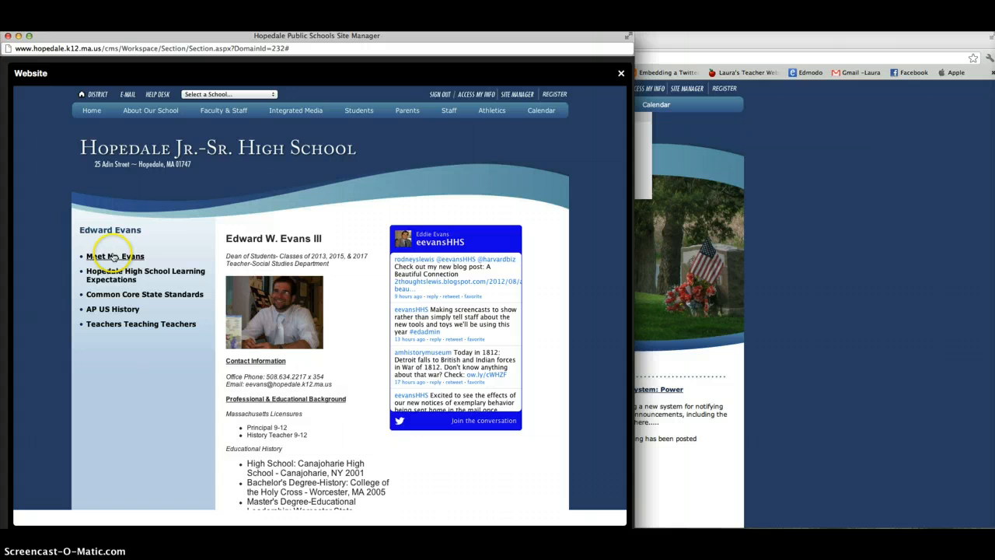
click(102, 276)
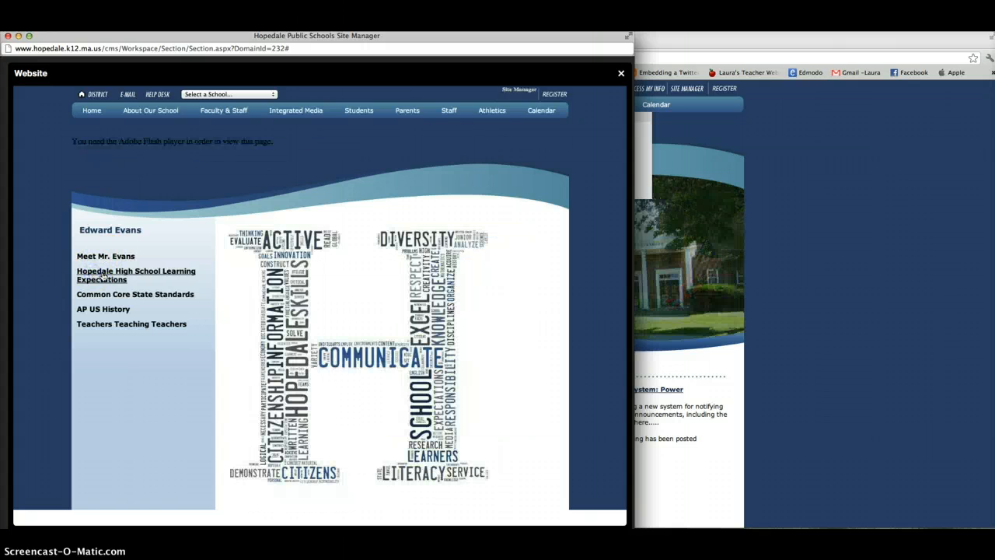
click(101, 295)
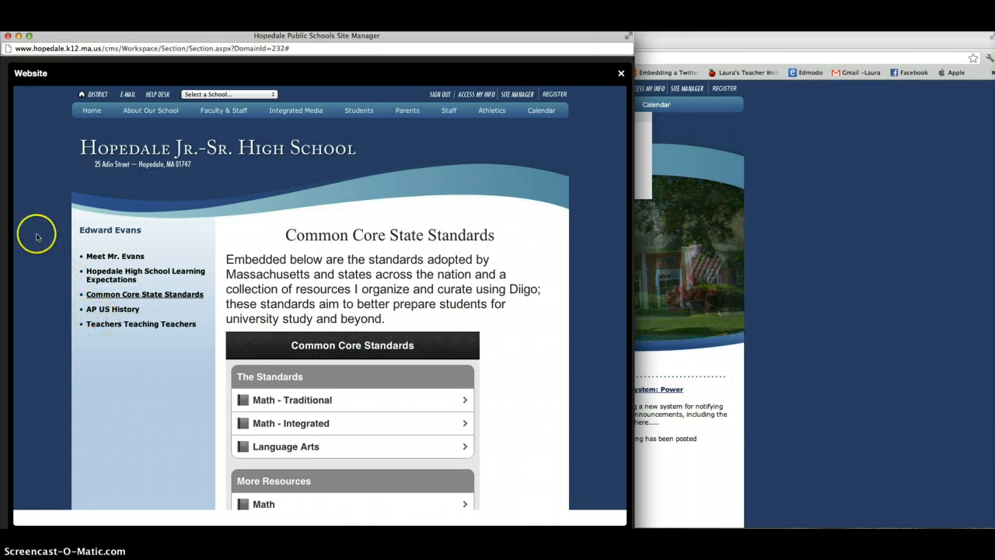
click(622, 73)
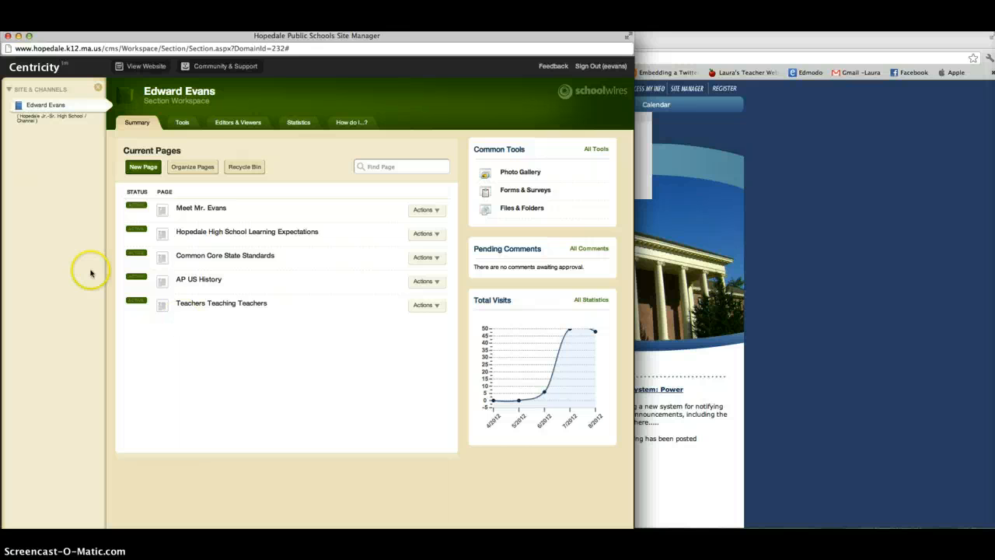
Step: Create a new Flex Editor page named "Sample Page" in the section
click(140, 169)
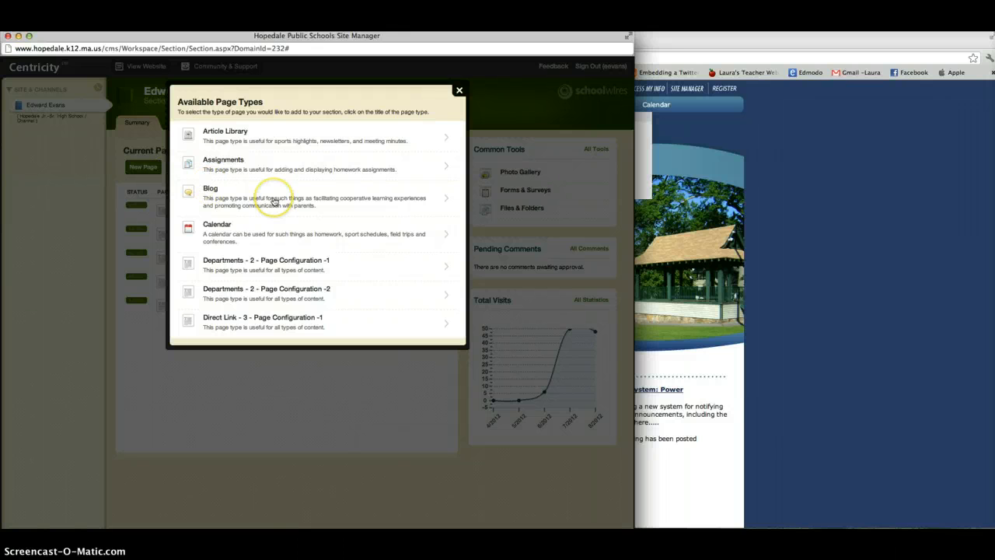
scroll(273, 200, down, 5)
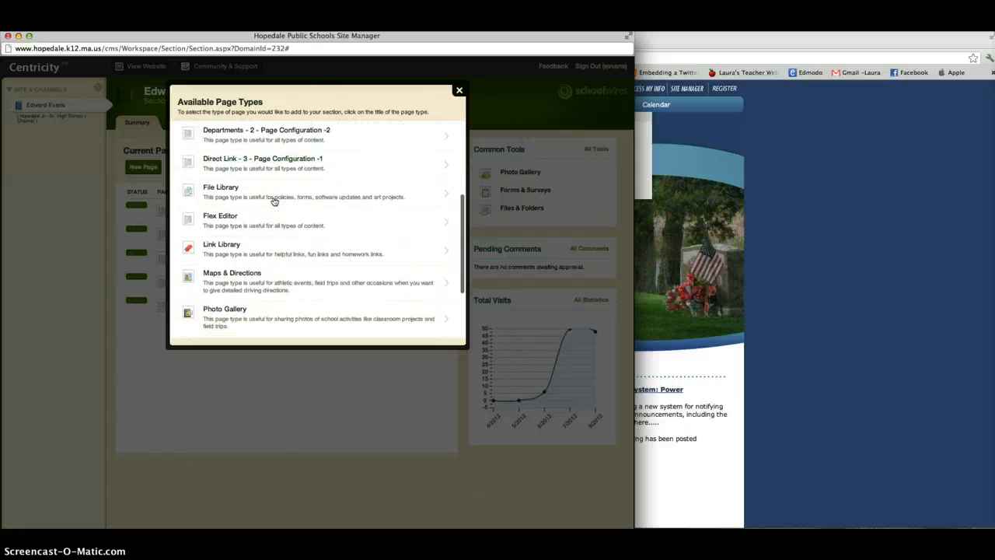
click(219, 217)
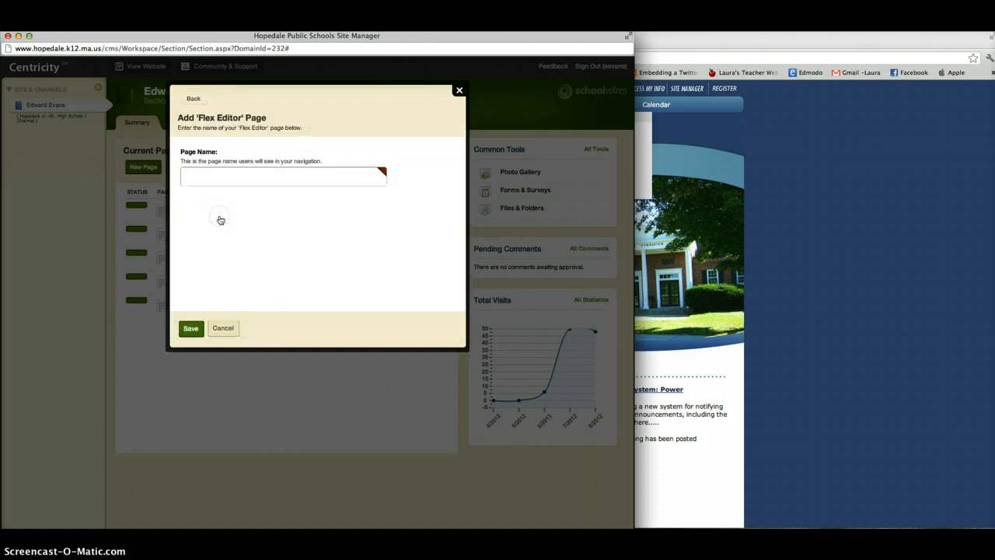
click(222, 174)
text(Sample )
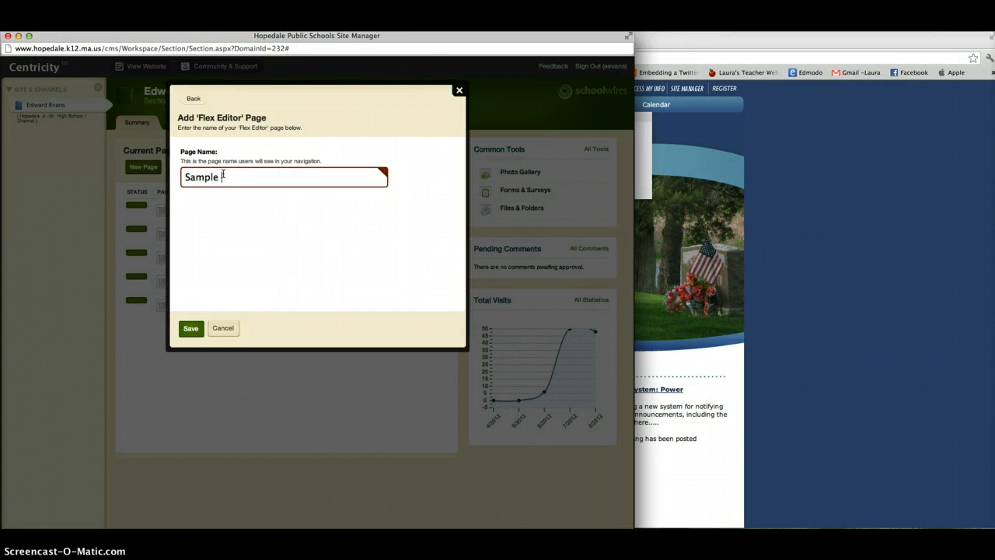
text(Page)
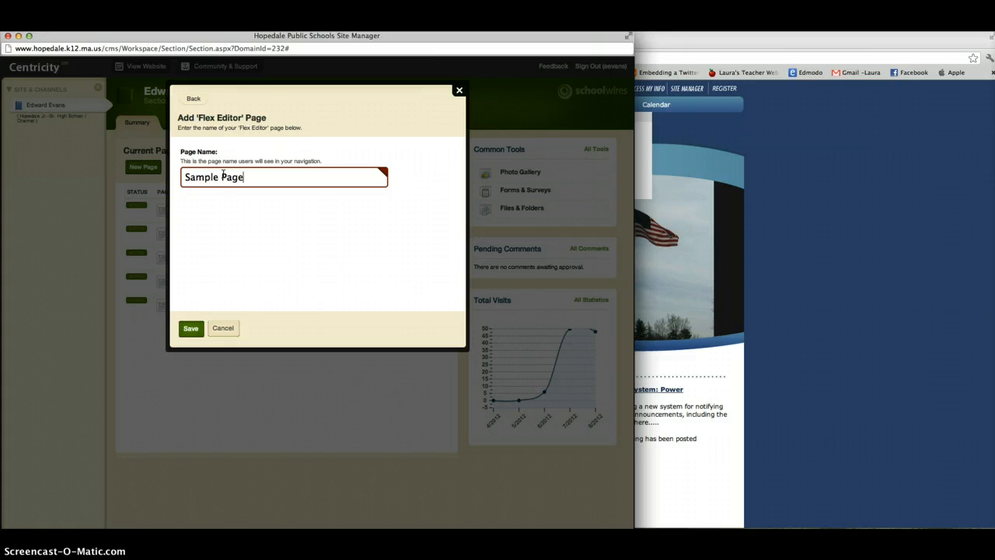
click(193, 330)
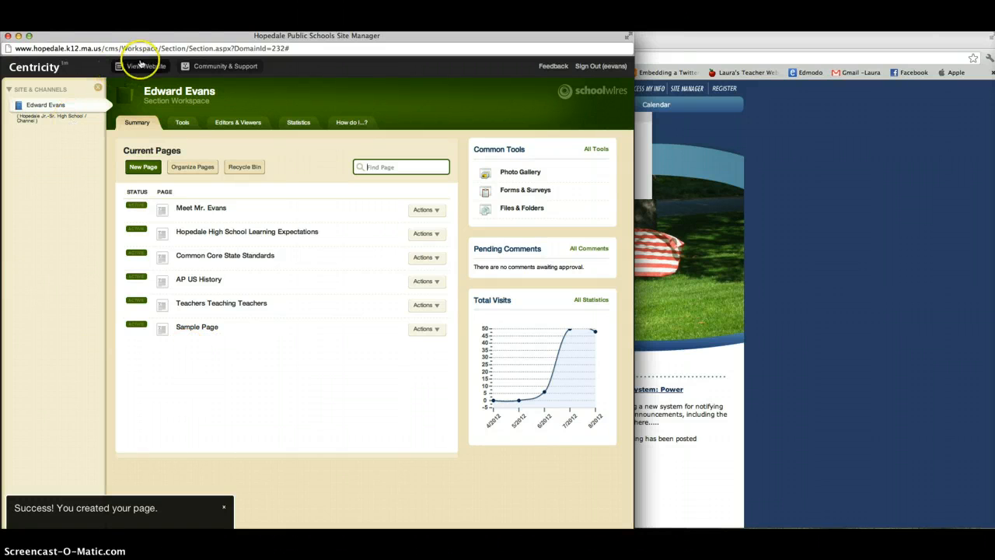
Step: Preview the website's AP US History, Teachers Teaching Teachers and Sample Page pages, and close the preview
click(142, 67)
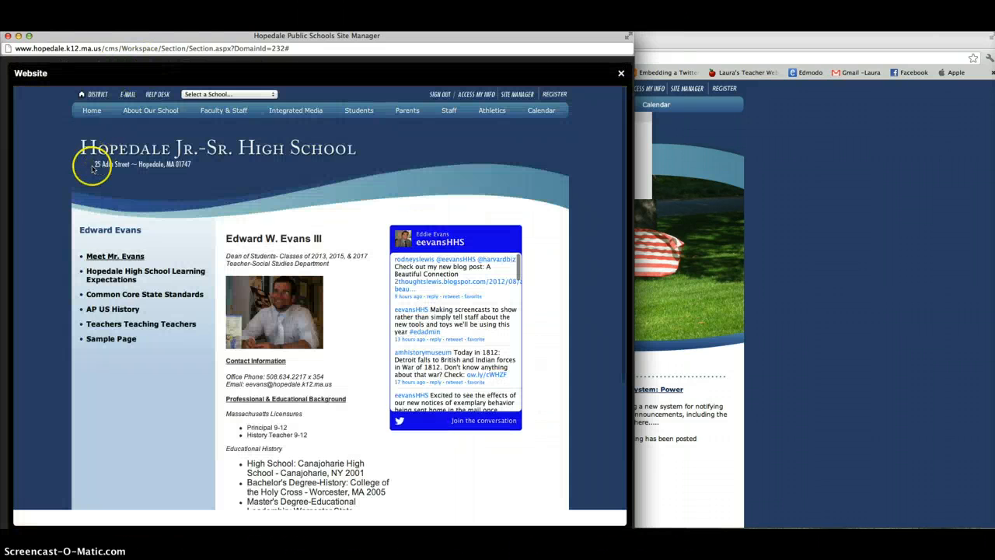
click(103, 309)
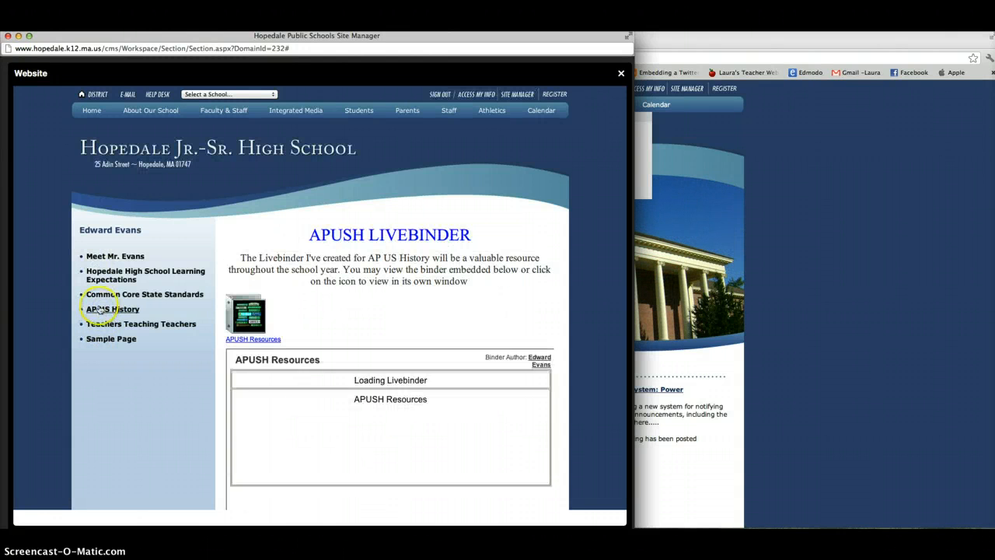
click(101, 325)
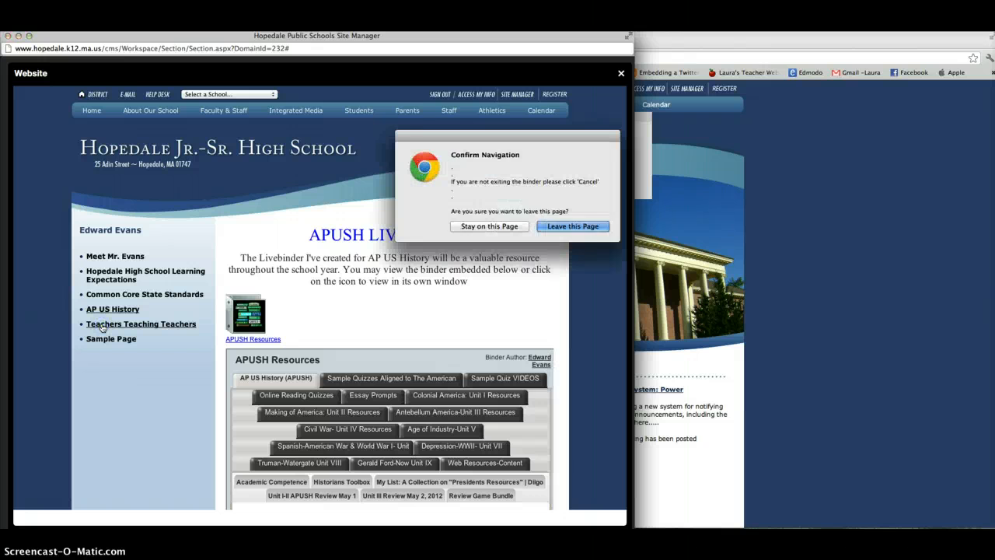
click(569, 226)
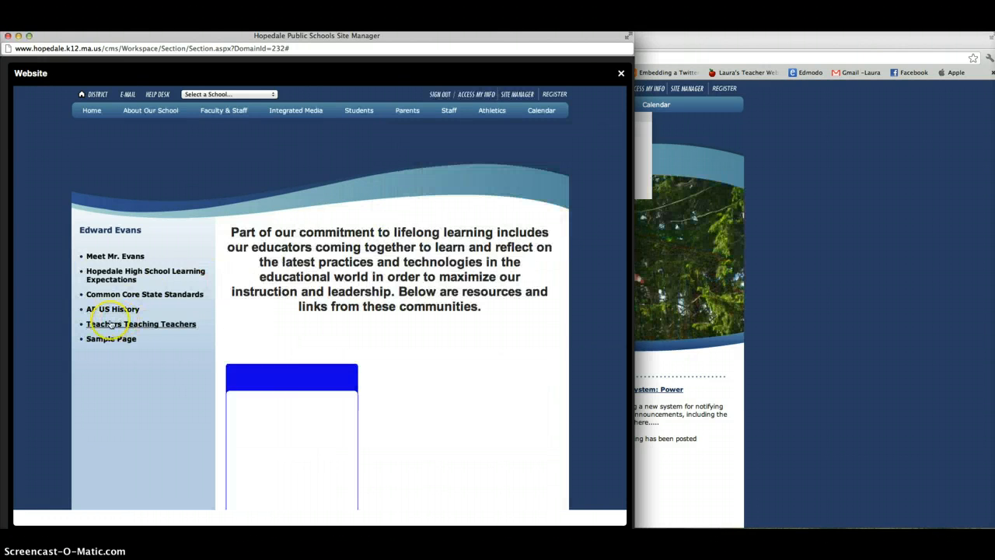
click(110, 340)
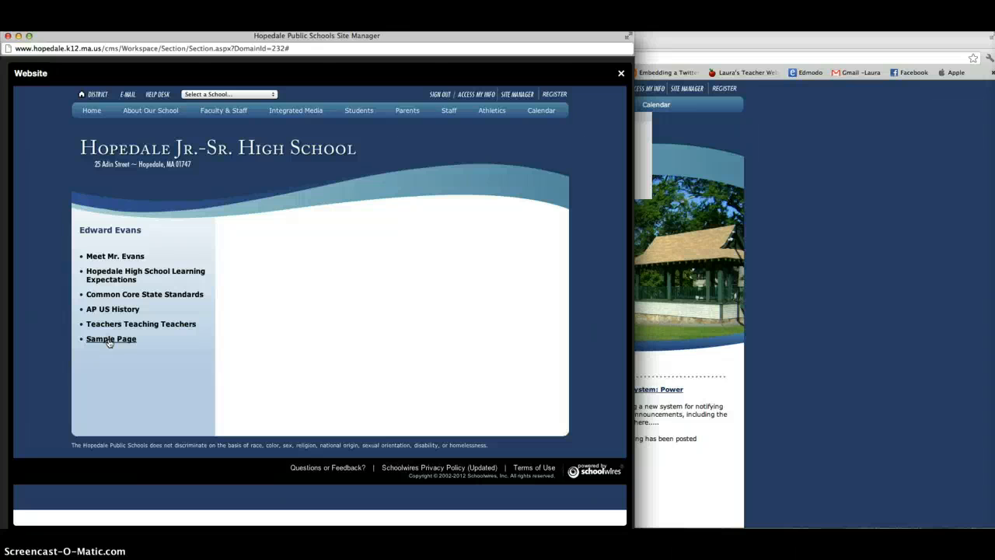
click(620, 74)
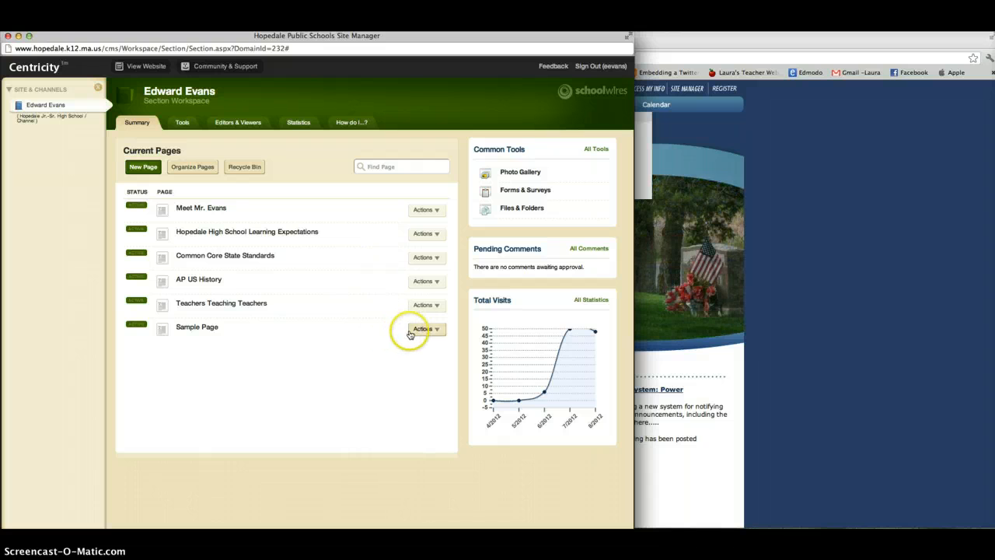
Step: Open the Flex Editor App of Sample Page for editing
click(424, 329)
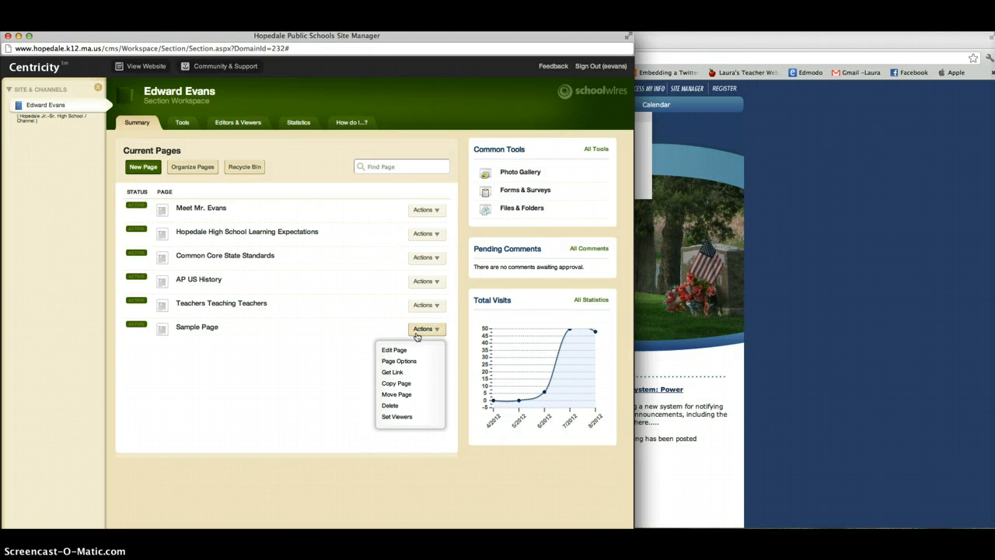
click(402, 346)
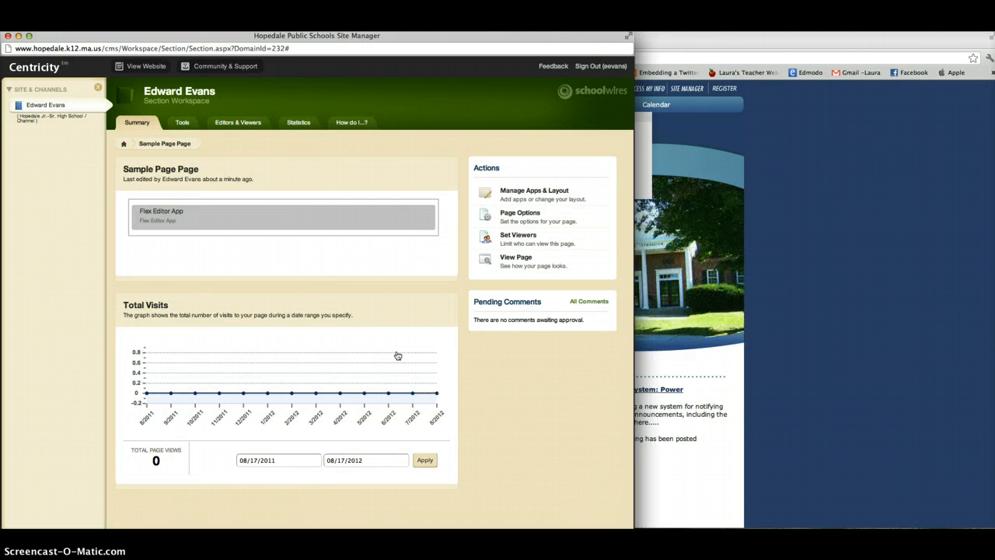
mouse_move(349, 223)
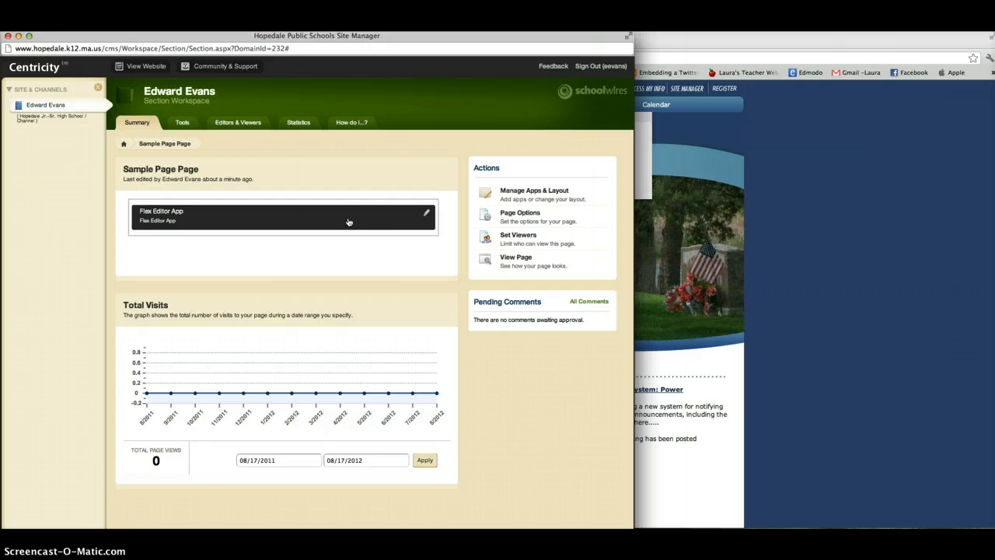
click(429, 216)
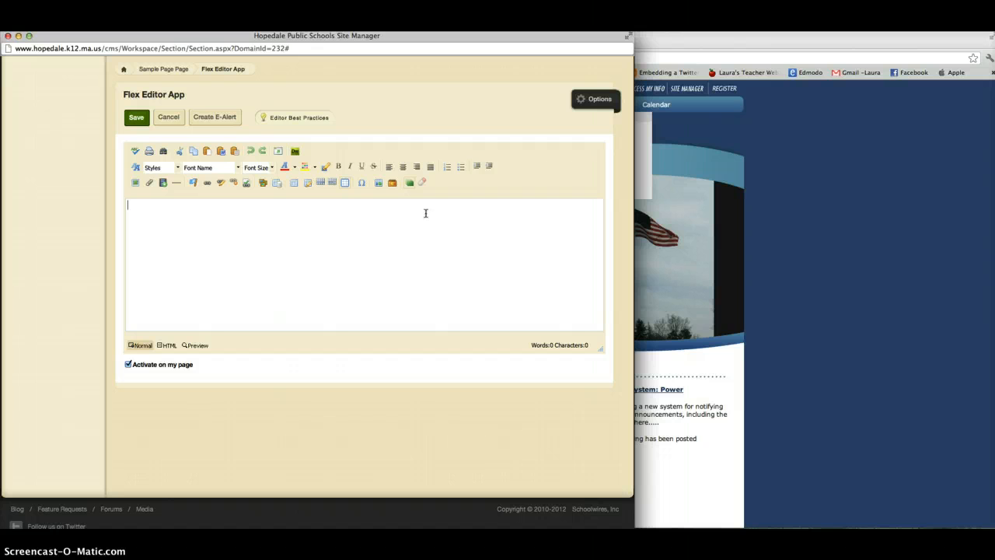
Step: Add the centred bold text "This is sample page for teachers to see how to update their websites!!" and save the content
click(421, 215)
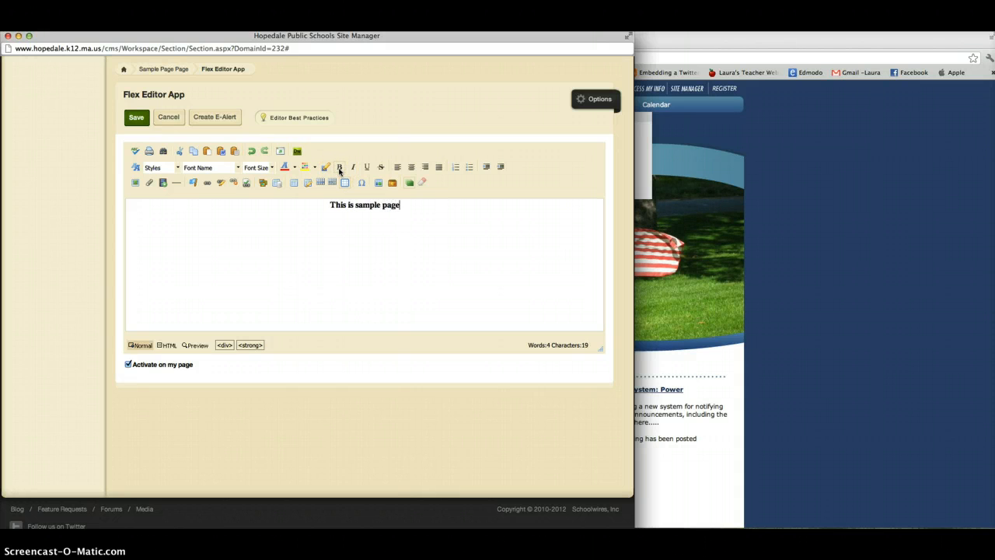
text(for te)
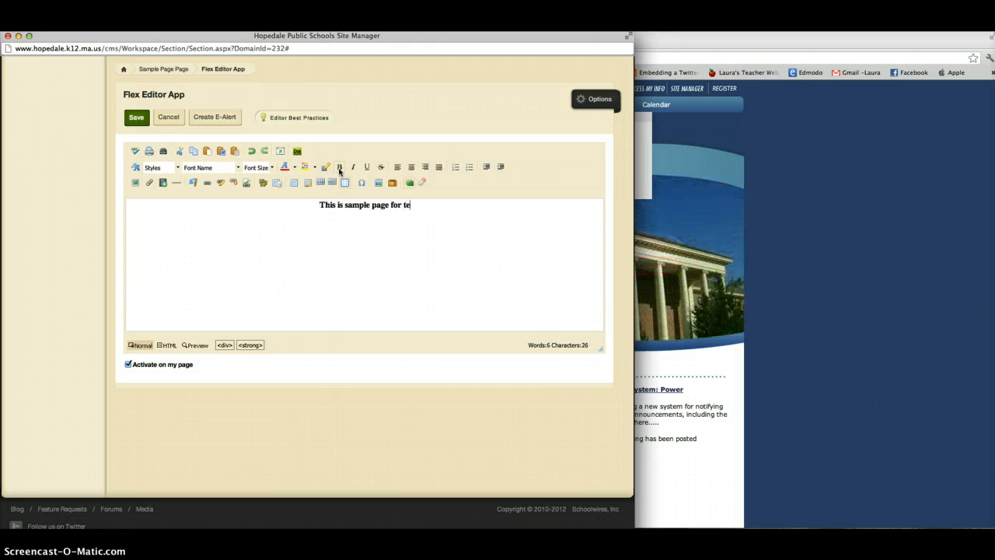
text(achers to see how to )
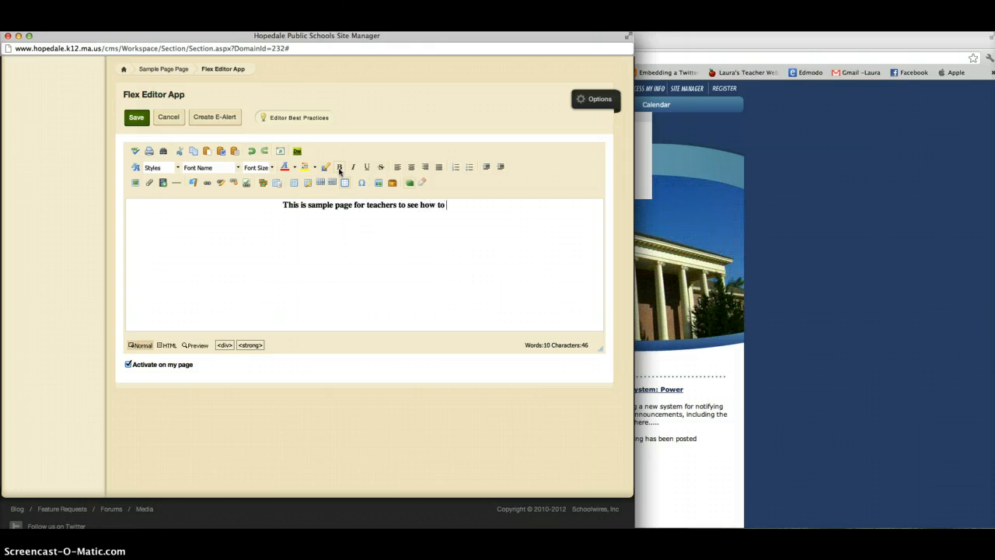
text(update their we)
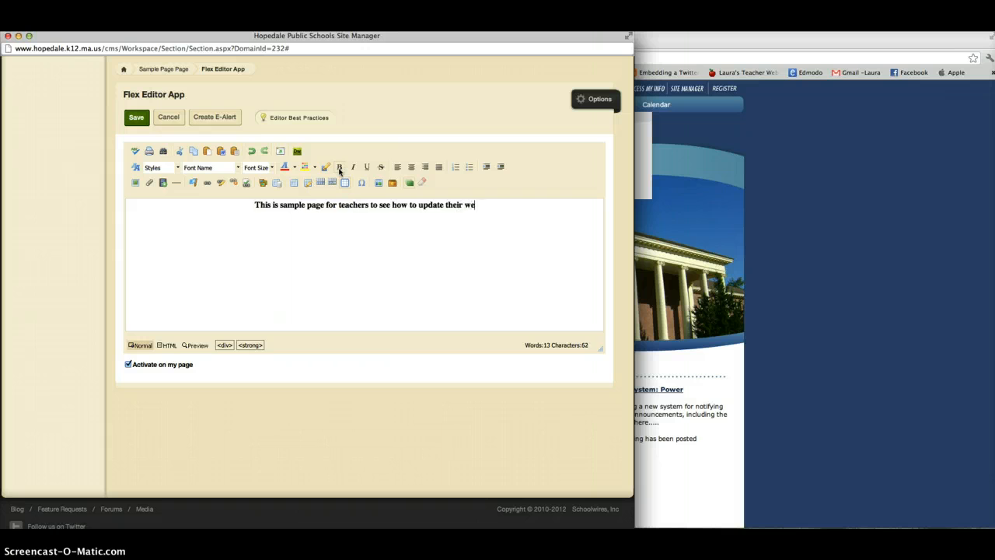
text(bsites!!)
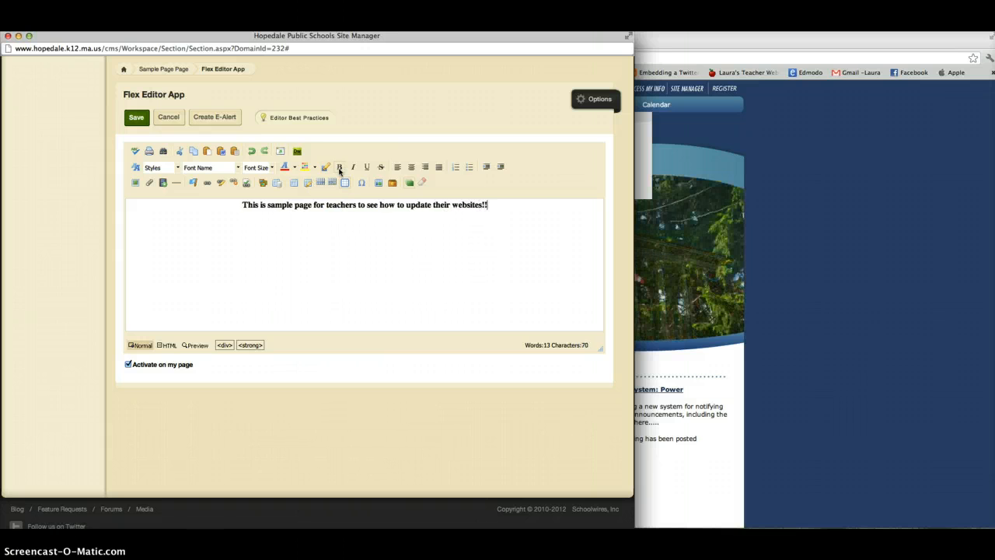
click(132, 119)
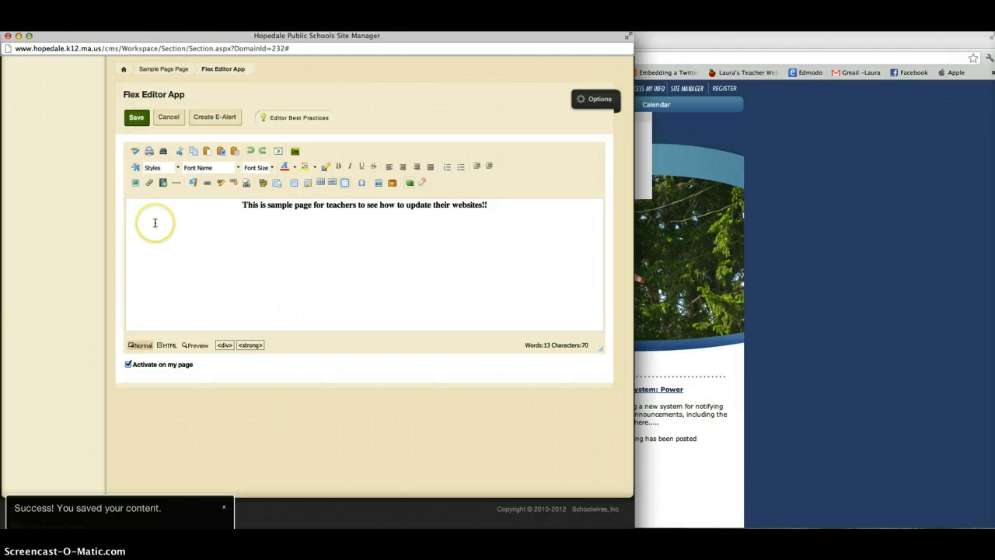
Step: Return to the Sample Page overview, view the page as it looks on the website, and close the preview
click(162, 69)
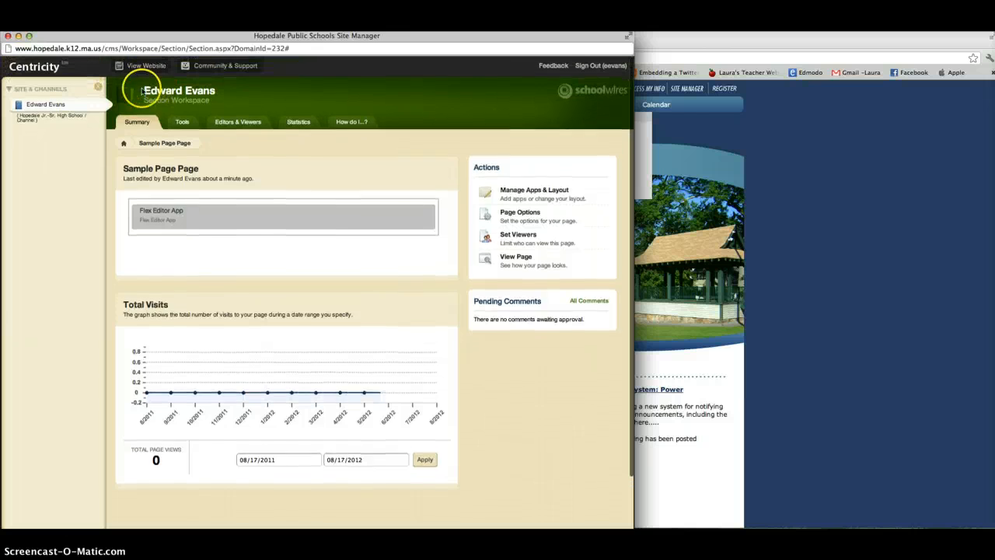
click(523, 259)
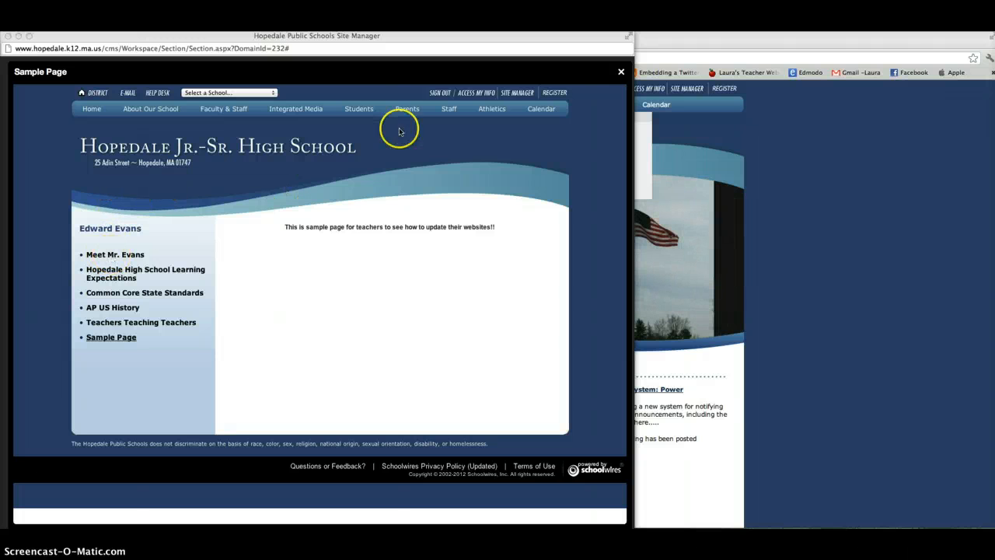
click(620, 73)
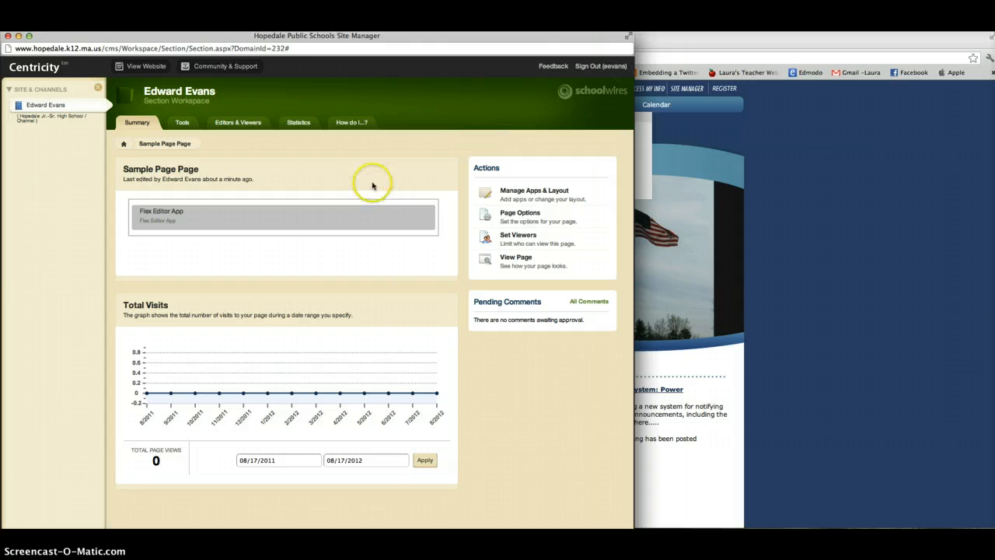
Step: Open Sample Page's apps and layout for management and add a Facebook-like App under its default name
click(523, 192)
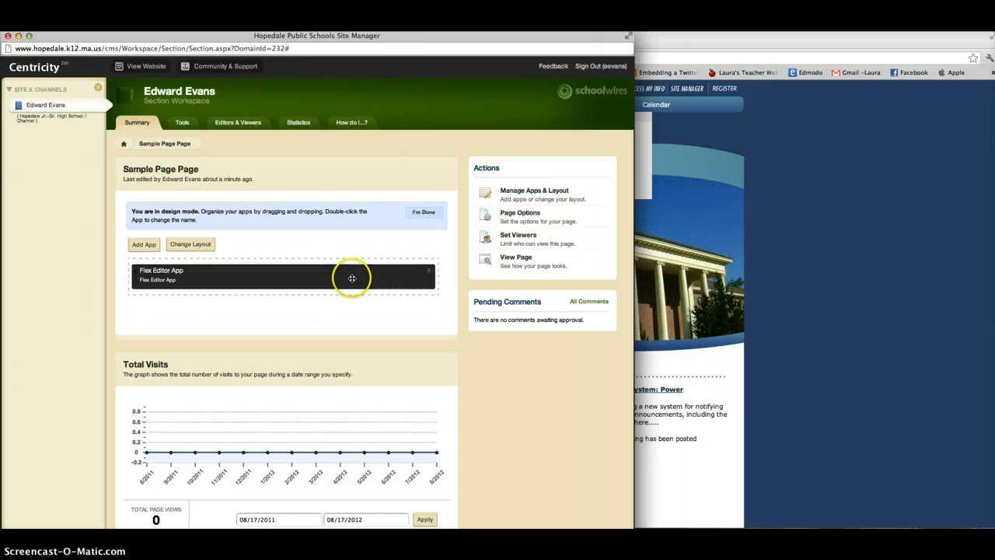
click(146, 244)
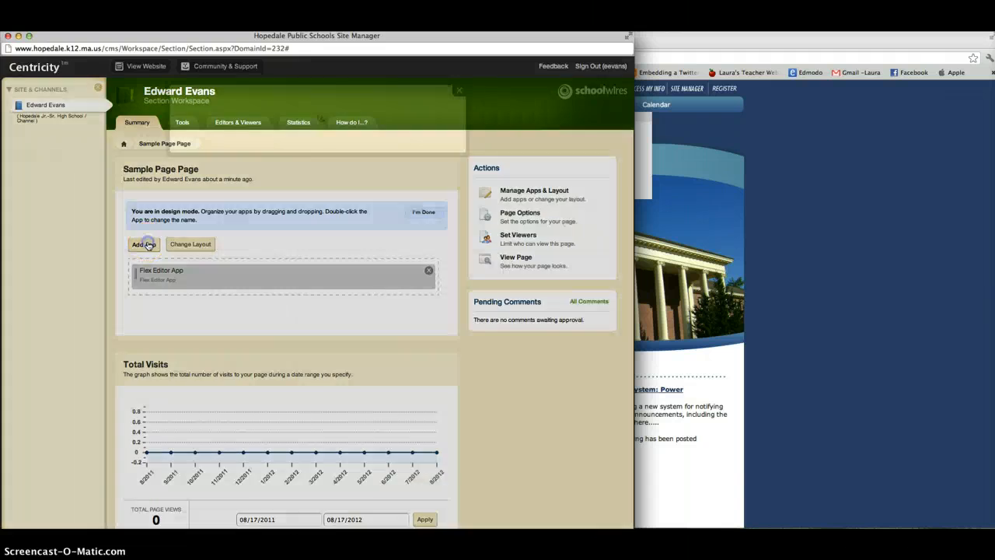
click(135, 247)
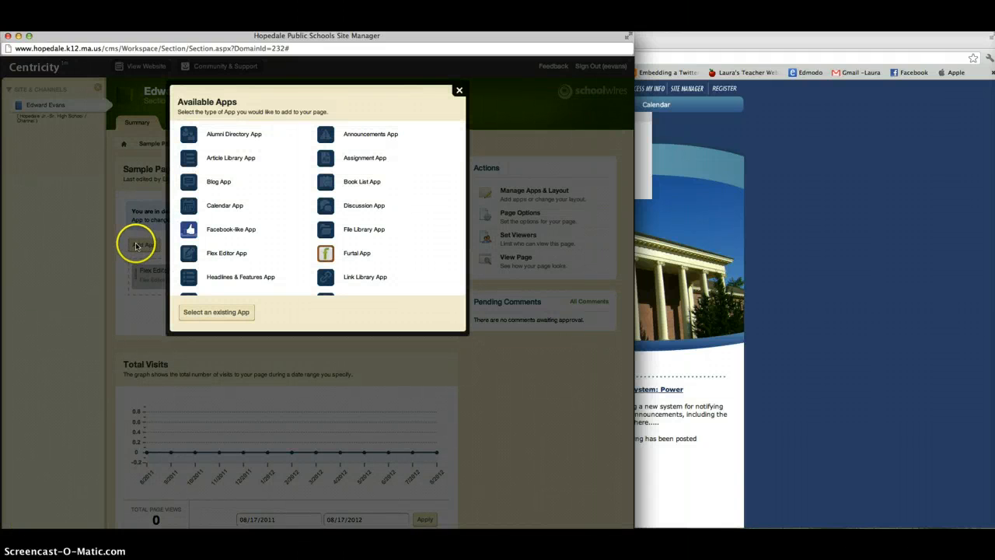
click(234, 229)
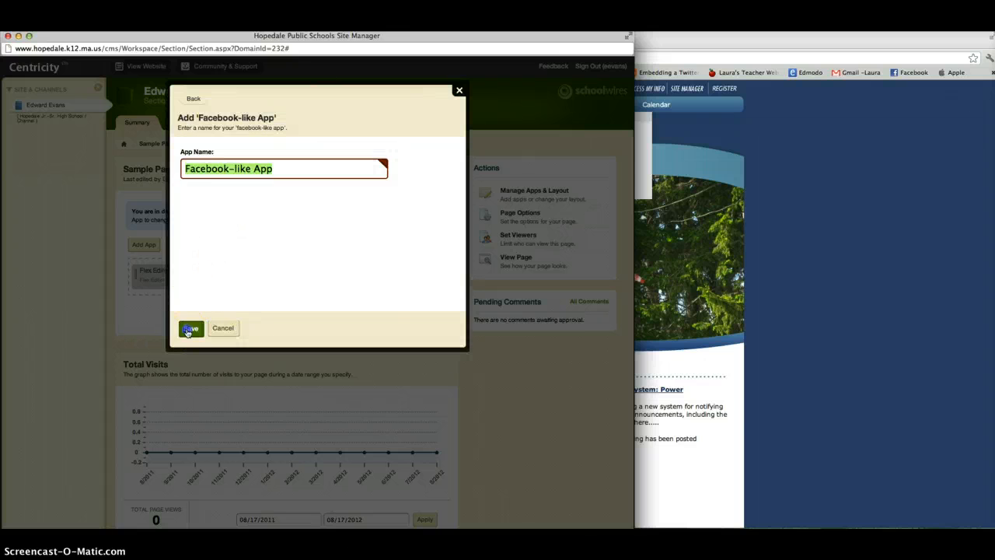
click(189, 331)
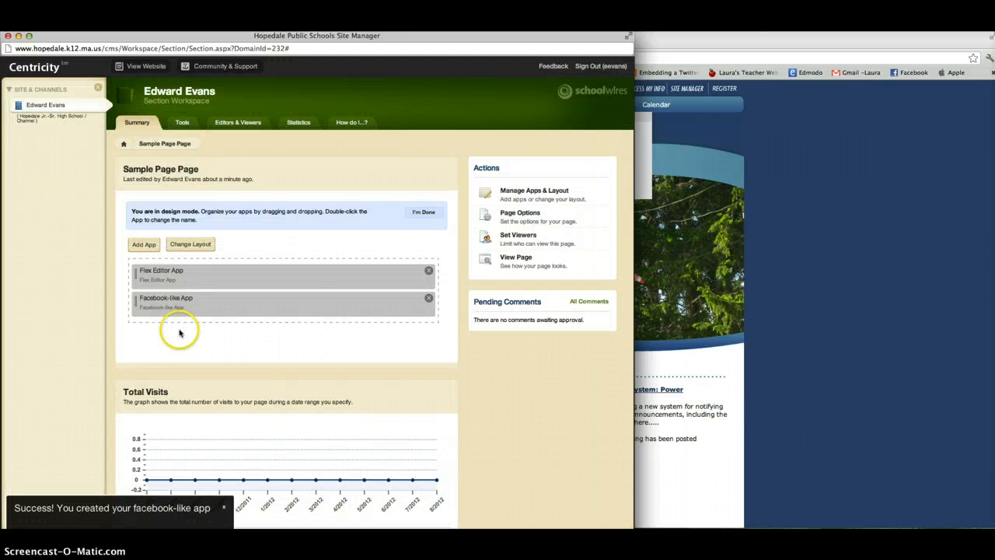
Step: Add a second Flex Editor App to Sample Page and name it Homework
click(144, 244)
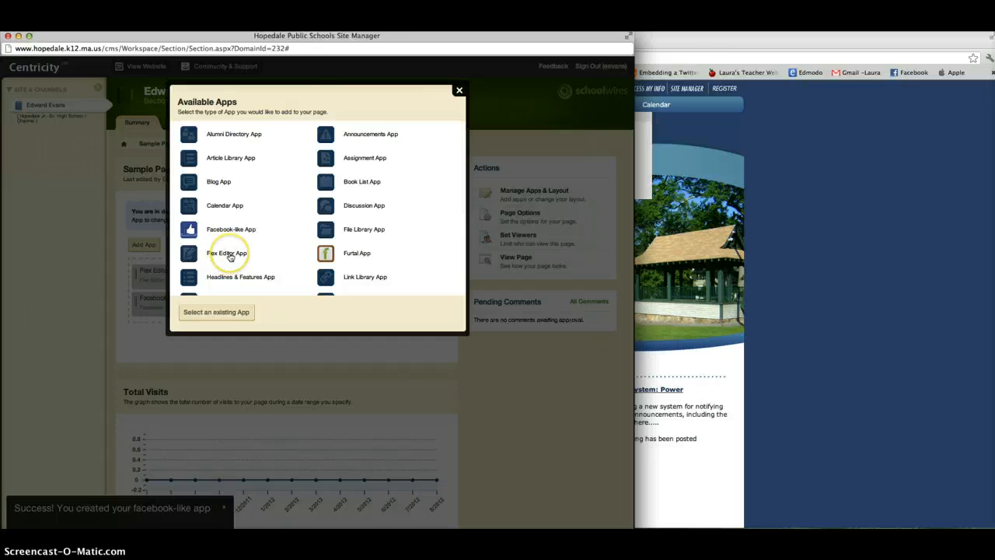
click(229, 254)
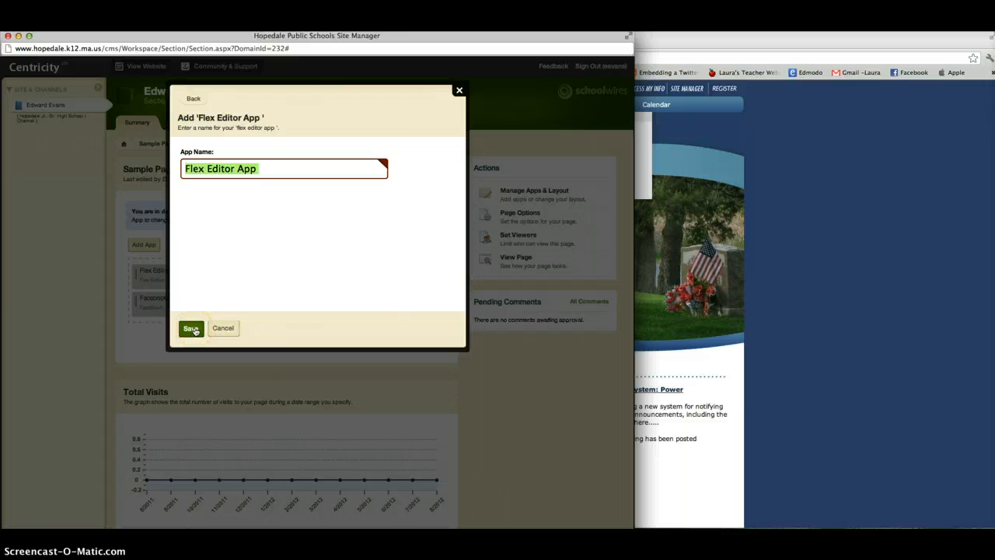
text(Homework)
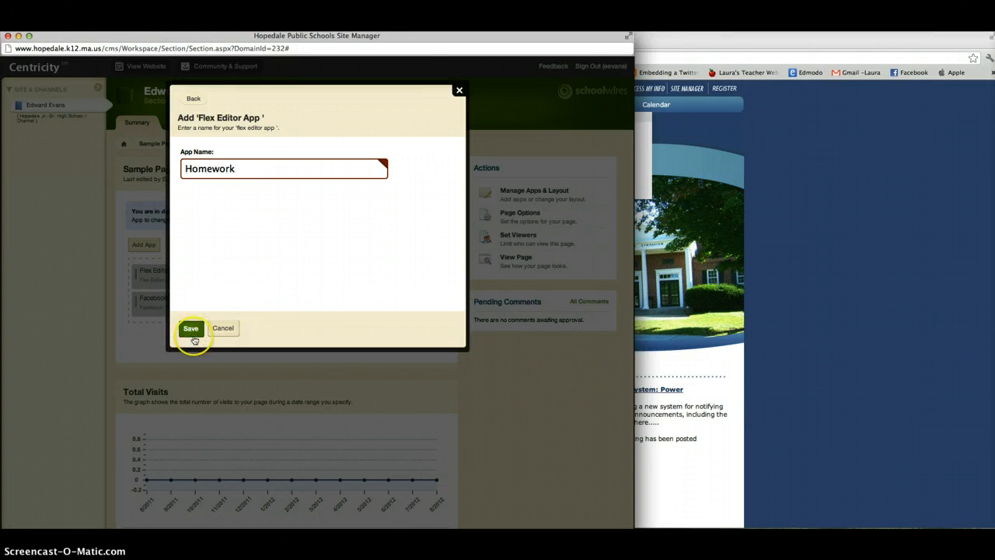
click(192, 334)
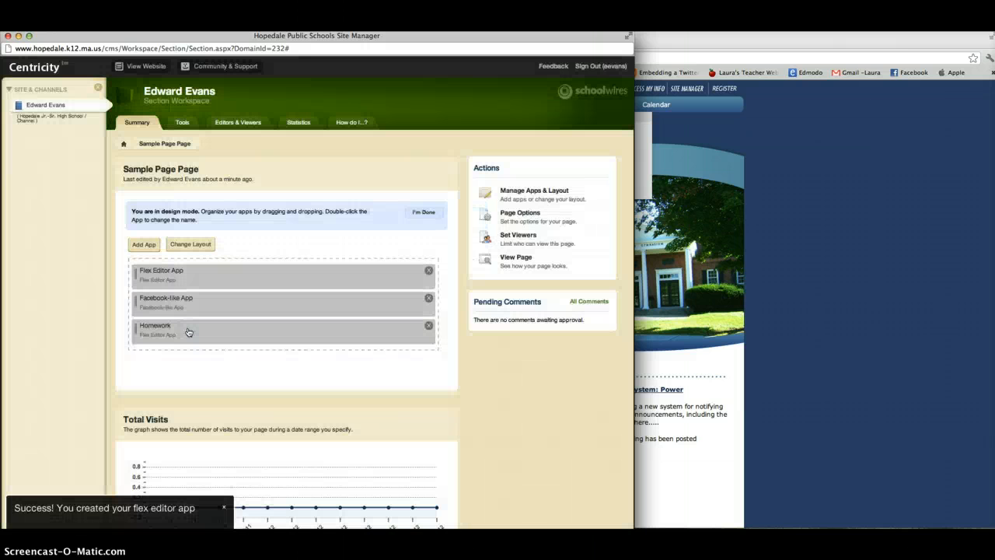
Step: Change the layout of Sample Page to Right Sidebar and apply it
drag(188, 332, 185, 247)
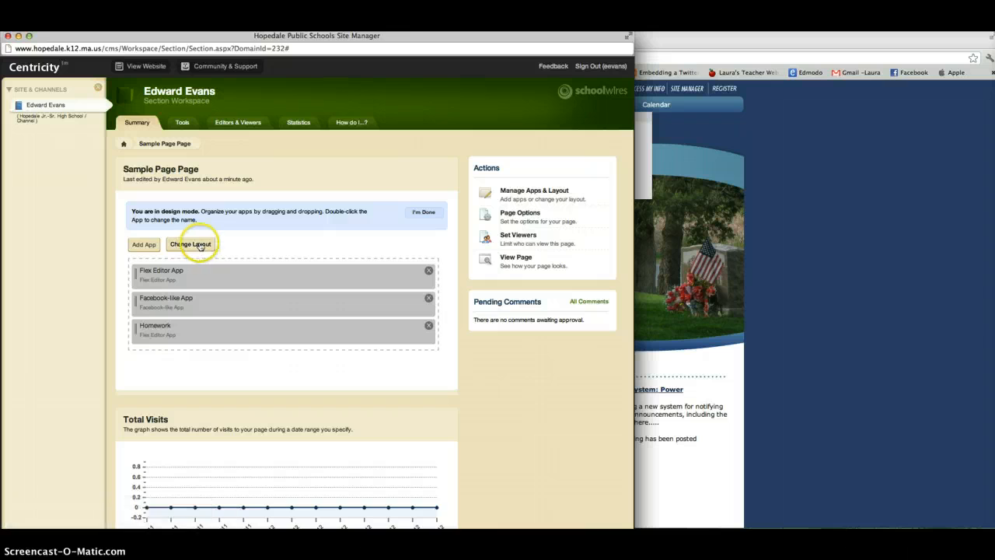
click(197, 244)
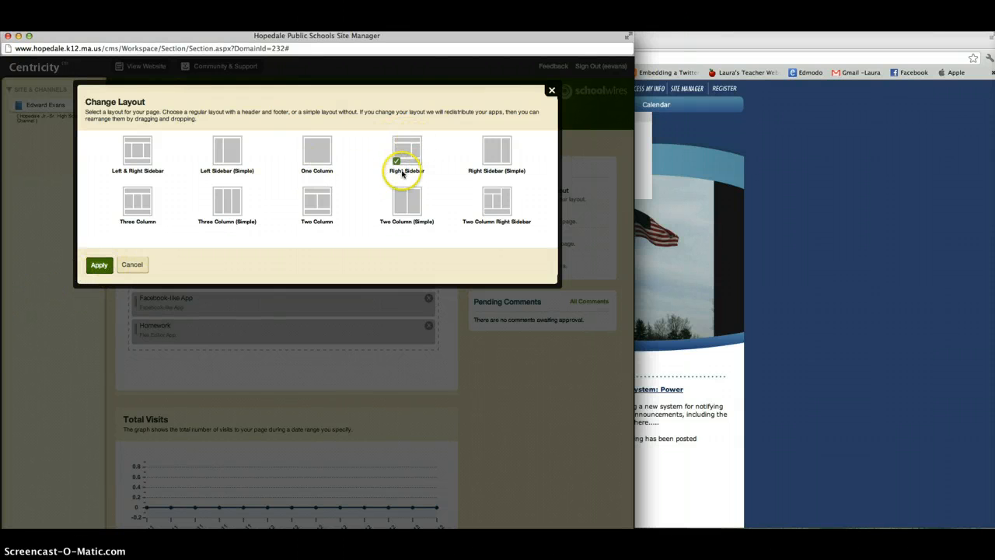
click(98, 264)
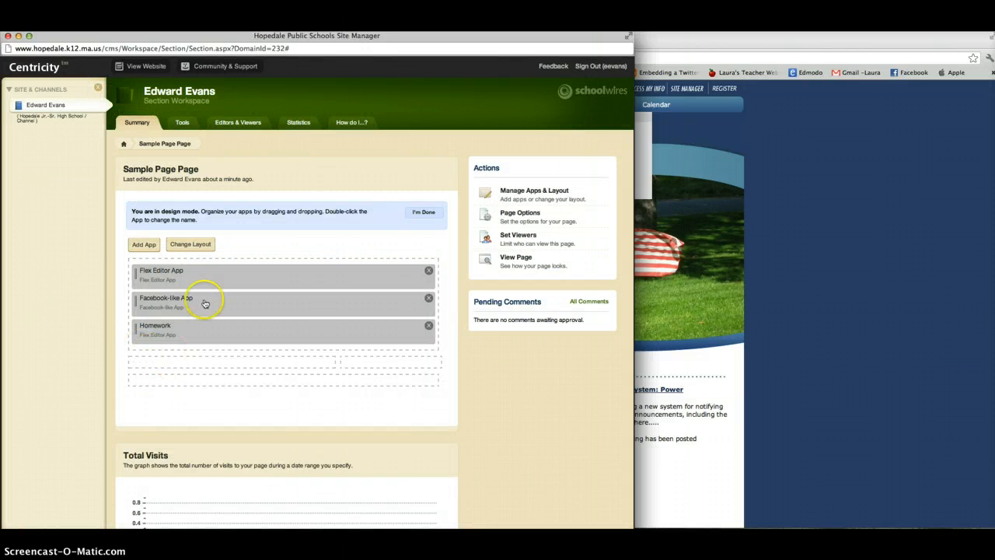
Step: Move the Flex Editor App into the wide middle column and Homework into the sidebar column, and finish design mode
drag(197, 275, 195, 336)
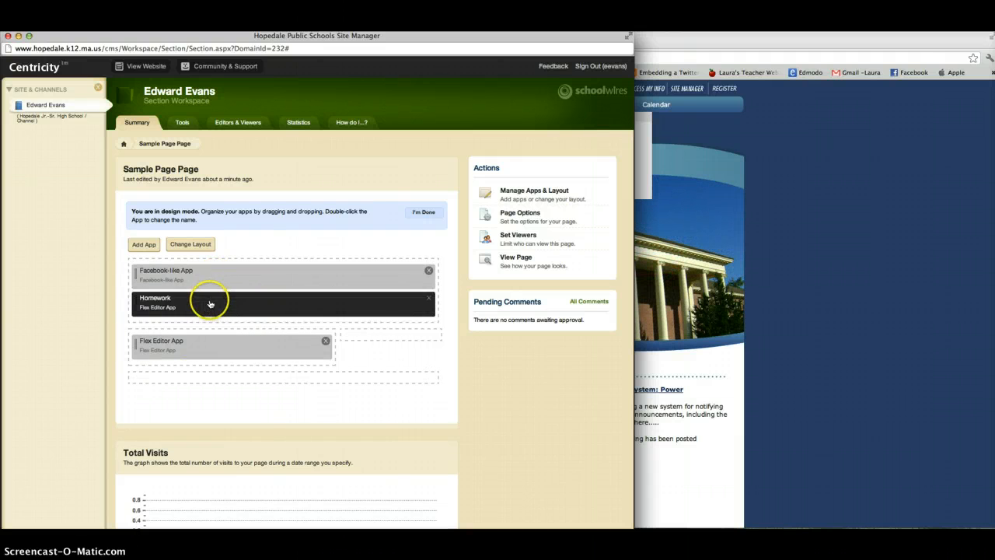
drag(210, 297, 373, 316)
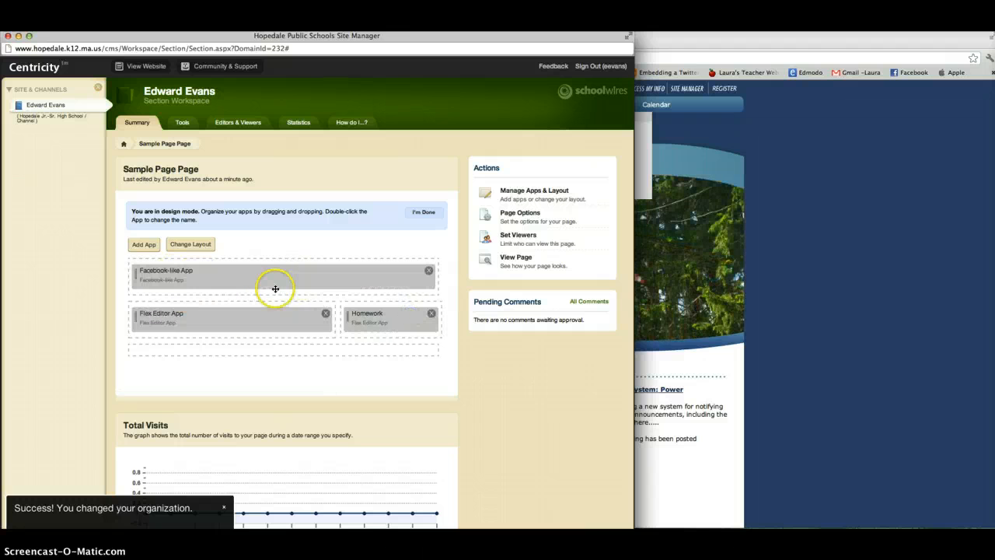
click(426, 213)
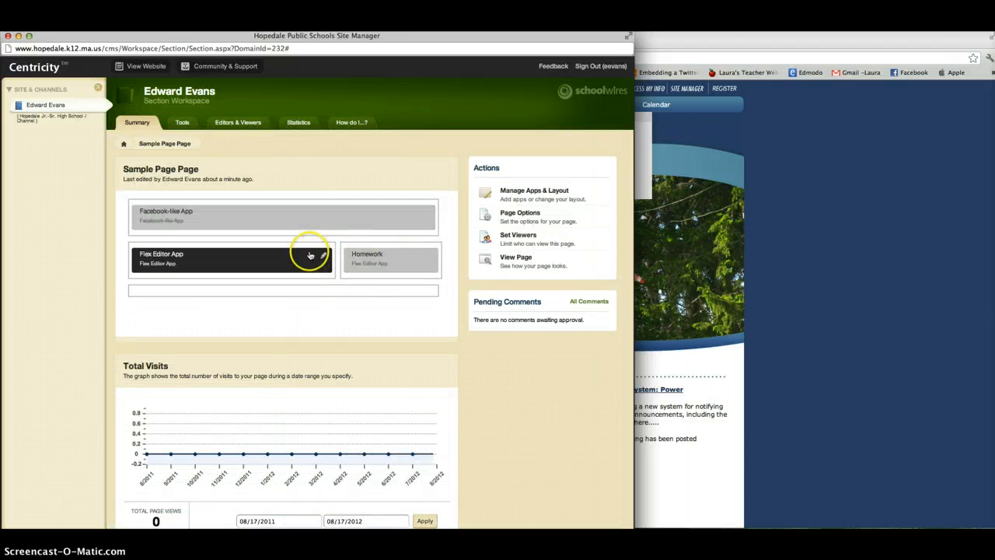
Step: Replace the text in the original Flex Editor App with "Course Description" and save the content
click(324, 257)
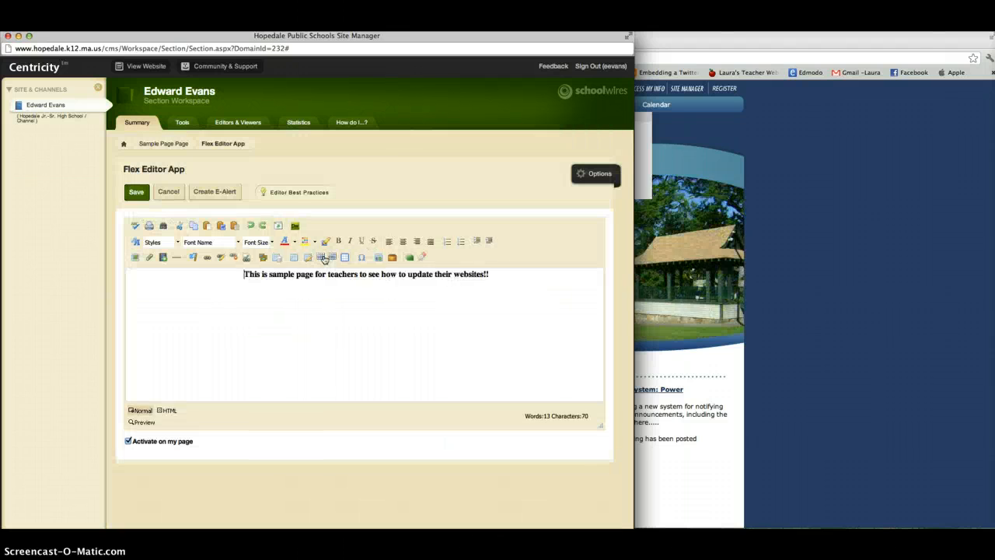
click(493, 280)
scroll(399, 289, down, 3)
drag(388, 231, 229, 203)
text(Course Description)
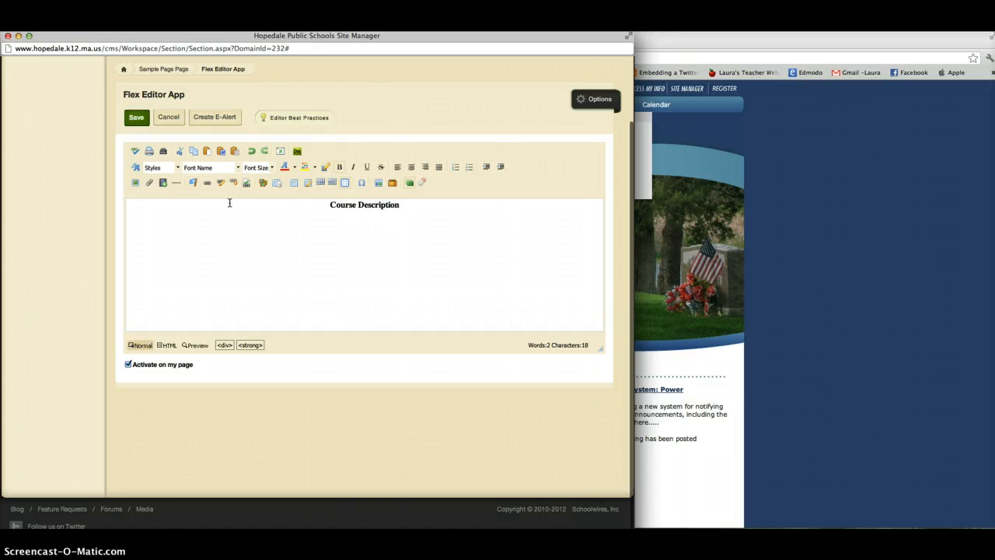
click(136, 118)
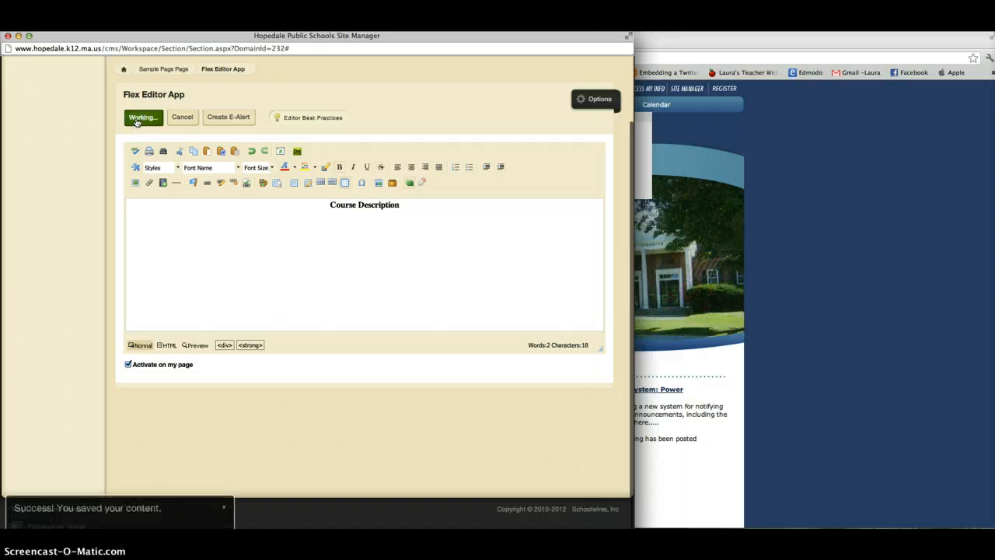
Step: Return to the Sample Page overview, add the centred bold text "Homework" to the Homework app, and save the content
click(164, 68)
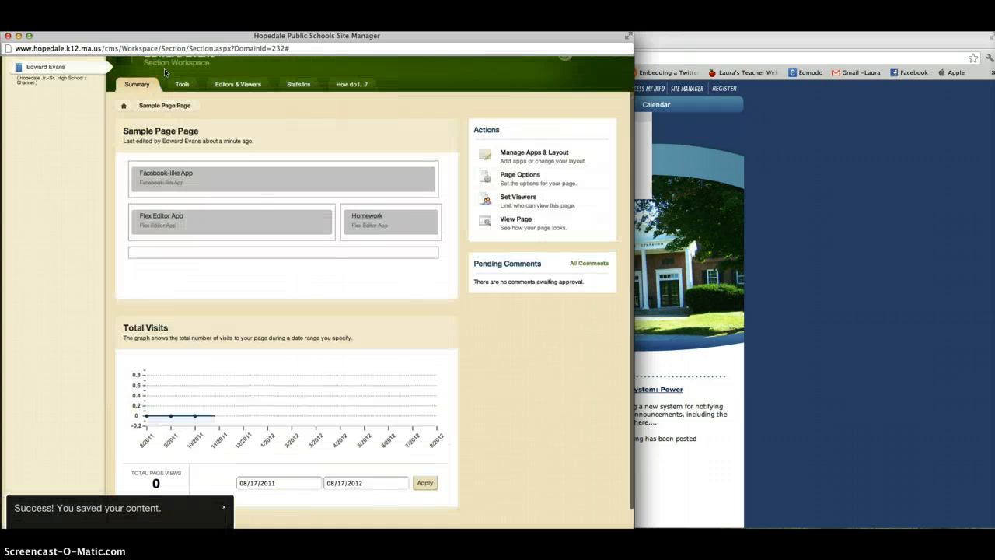
scroll(165, 72, up, 2)
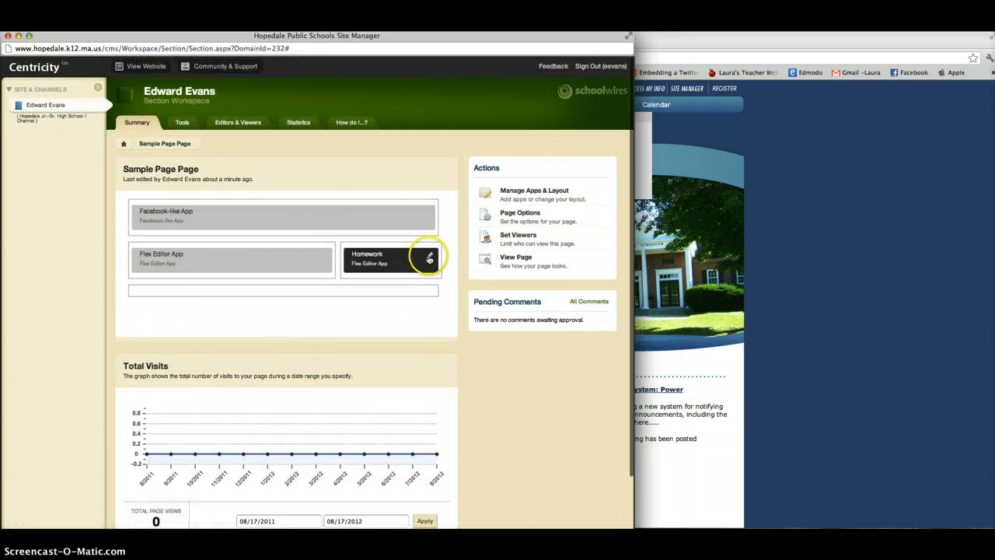
click(429, 259)
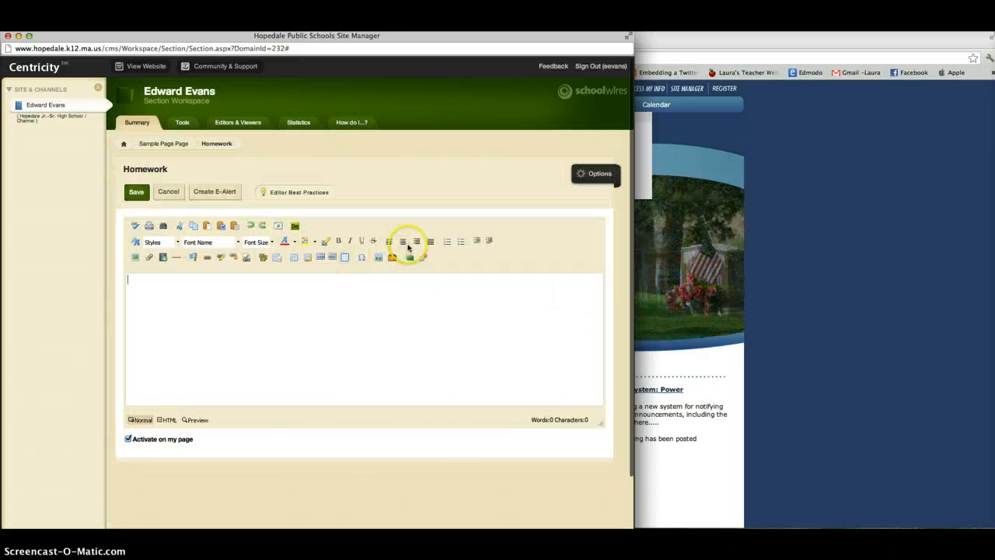
scroll(406, 246, down, 2)
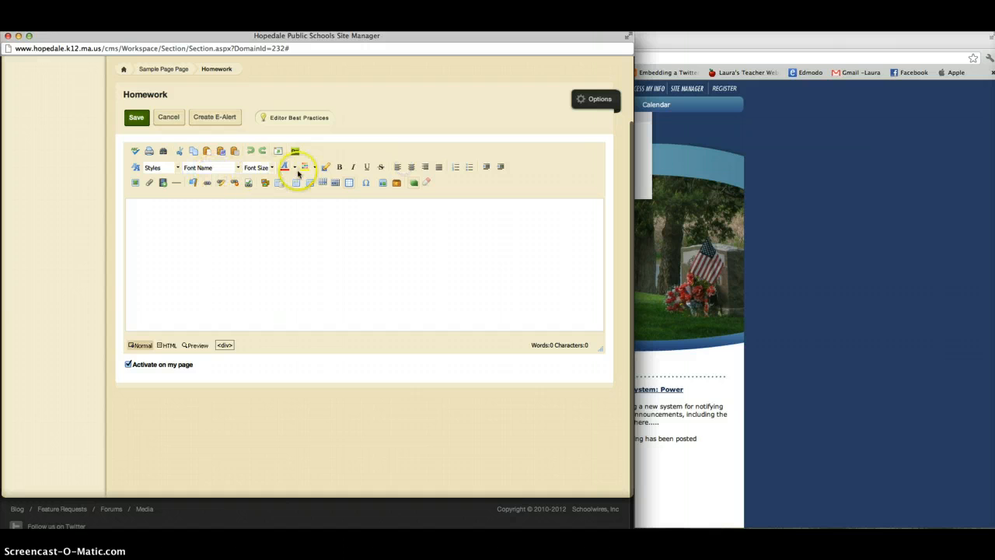
click(340, 168)
text(Ho)
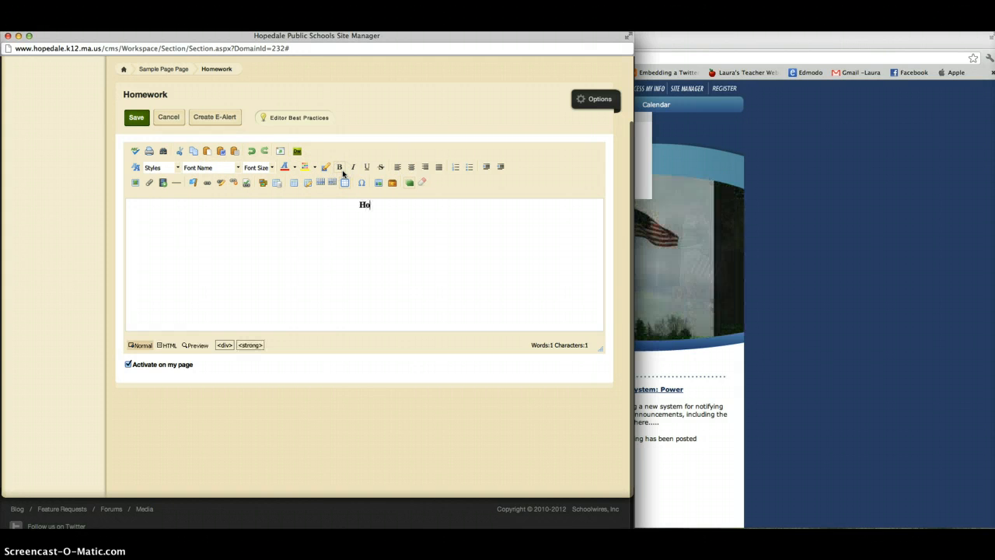
text(mework)
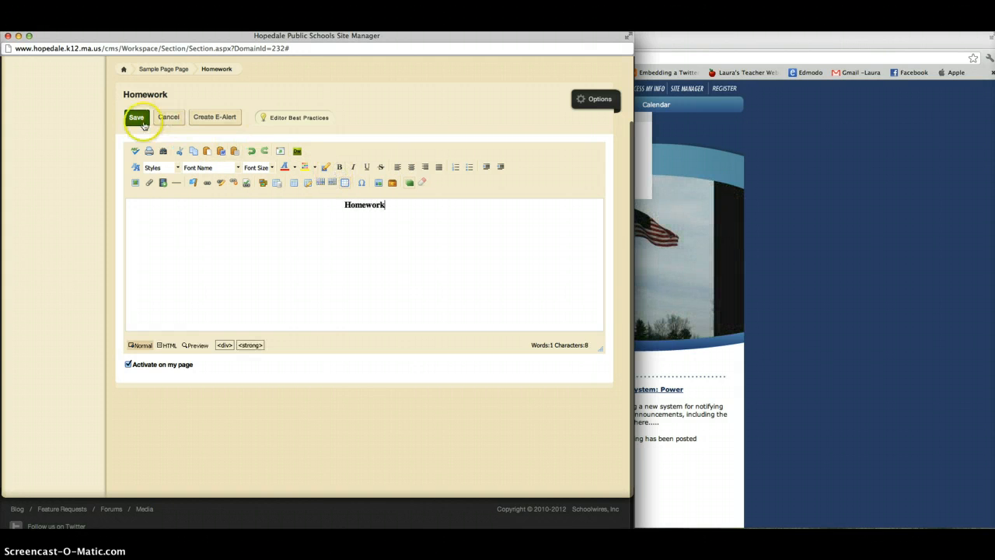
click(136, 118)
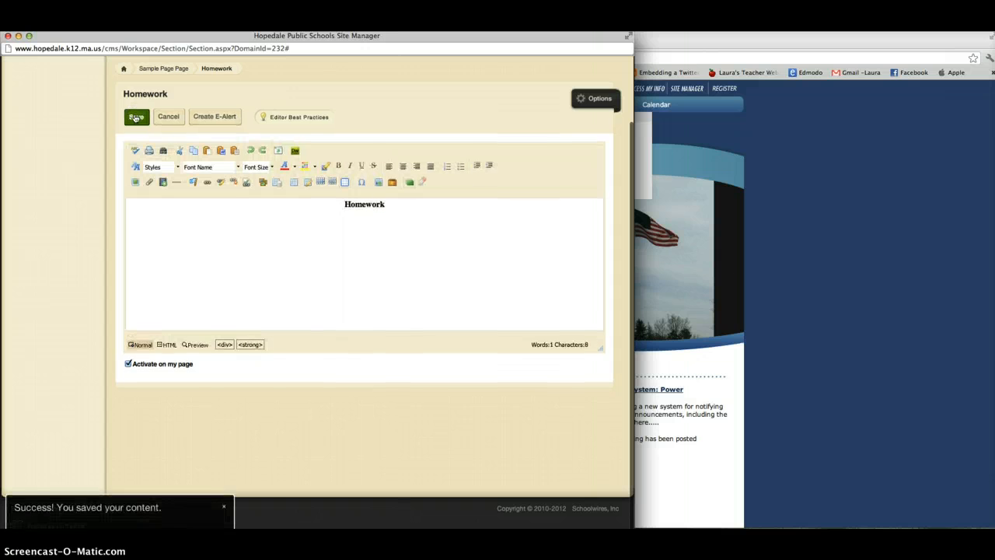
Step: Return to the Sample Page overview, preview the page with its rearranged apps, and close the preview
click(165, 68)
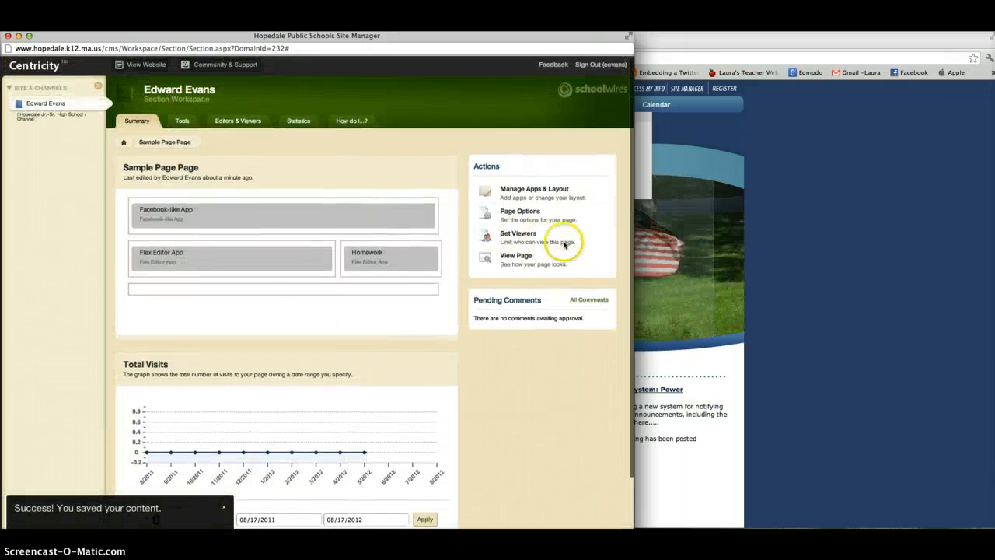
click(522, 260)
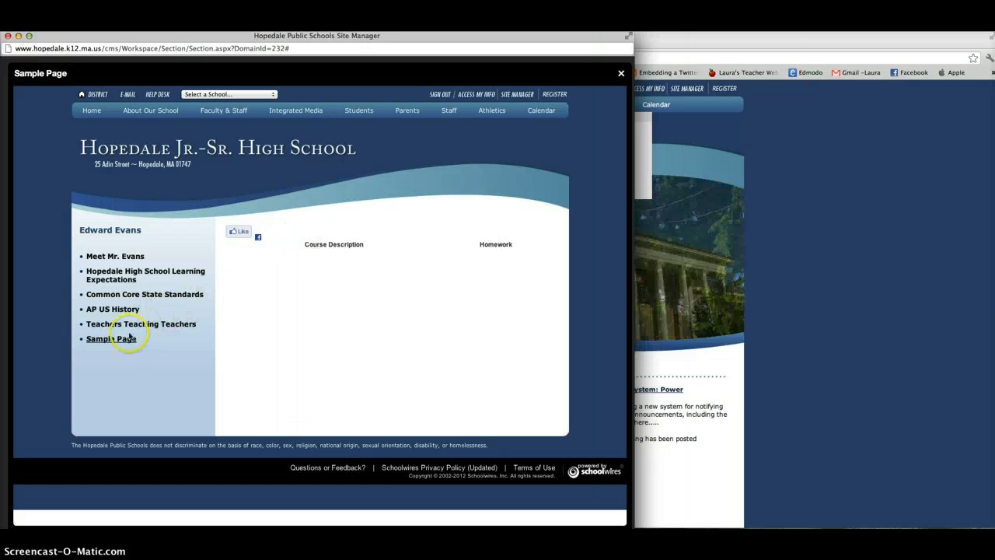
click(621, 73)
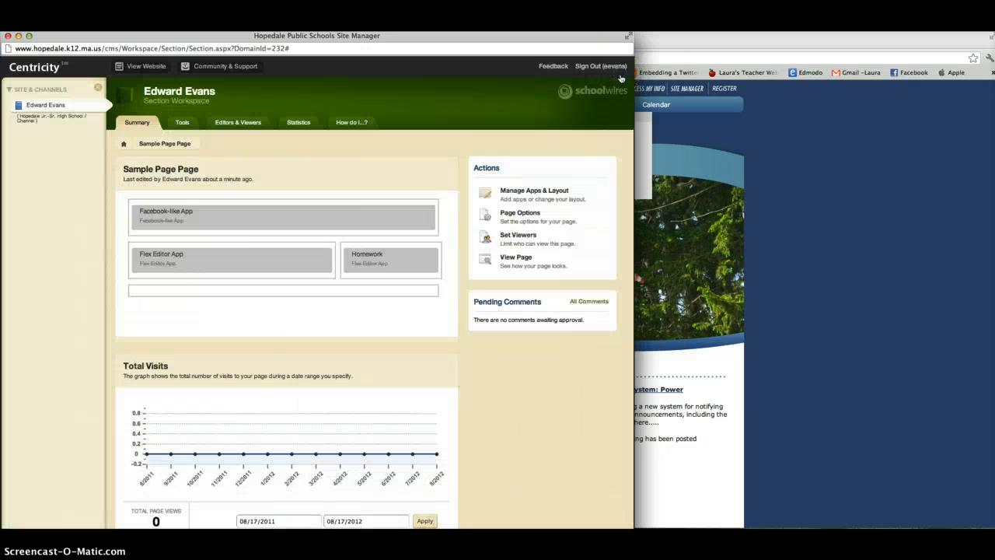